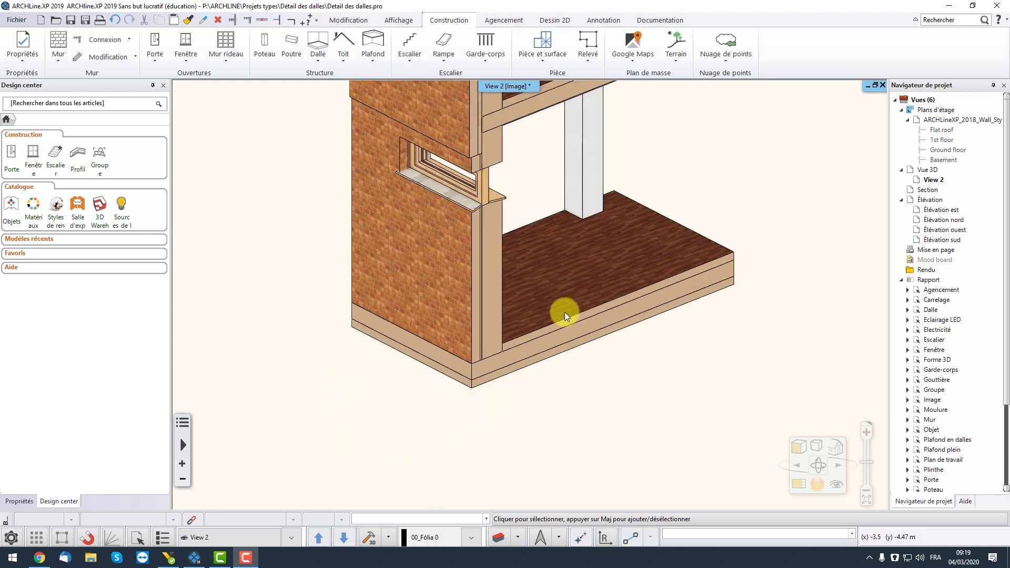
# Examine the slab and wall junctions on every storey of the brick building, then the simpler wall and slab model beside it
pyautogui.scroll(1, 532, 273)
pyautogui.moveTo(521, 305)
pyautogui.mouseDown(button='middle')
pyautogui.moveTo(519, 345)
pyautogui.moveTo(519, 255)
pyautogui.moveTo(519, 289)
pyautogui.mouseUp(button='middle')
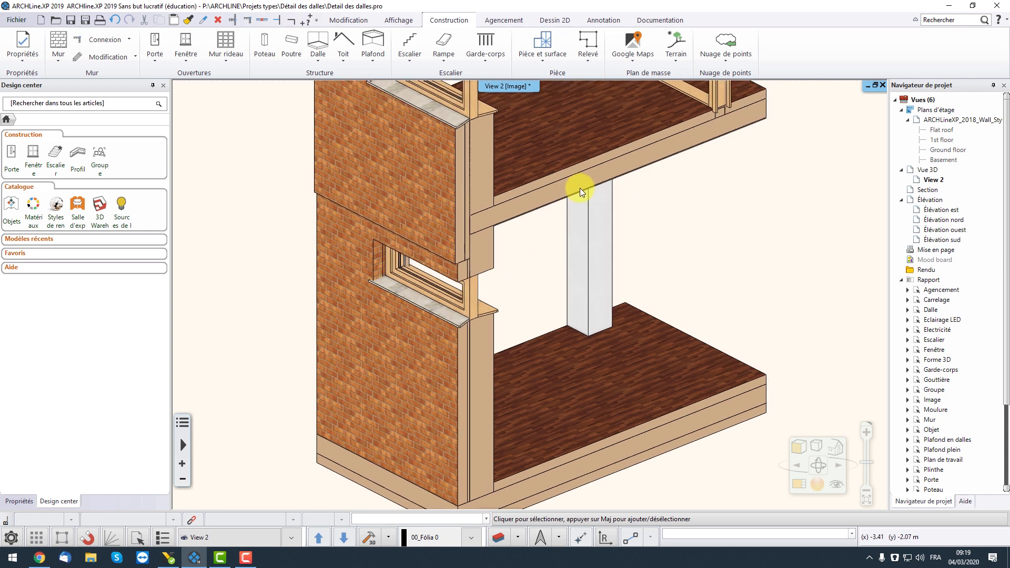
pyautogui.moveTo(582, 190); pyautogui.dragTo(575, 293, button='middle')
pyautogui.moveTo(536, 230); pyautogui.dragTo(537, 361, button='middle')
pyautogui.moveTo(535, 203); pyautogui.dragTo(514, 277, button='middle')
pyautogui.scroll(2, 487, 266)
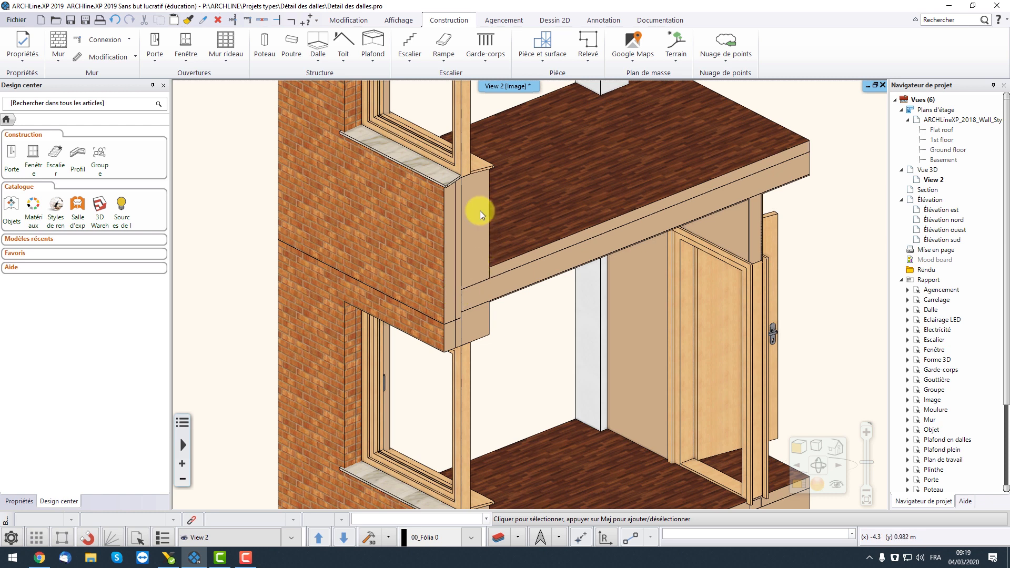
pyautogui.moveTo(501, 210); pyautogui.dragTo(501, 361, button='middle')
pyautogui.moveTo(519, 263); pyautogui.dragTo(512, 368, button='middle')
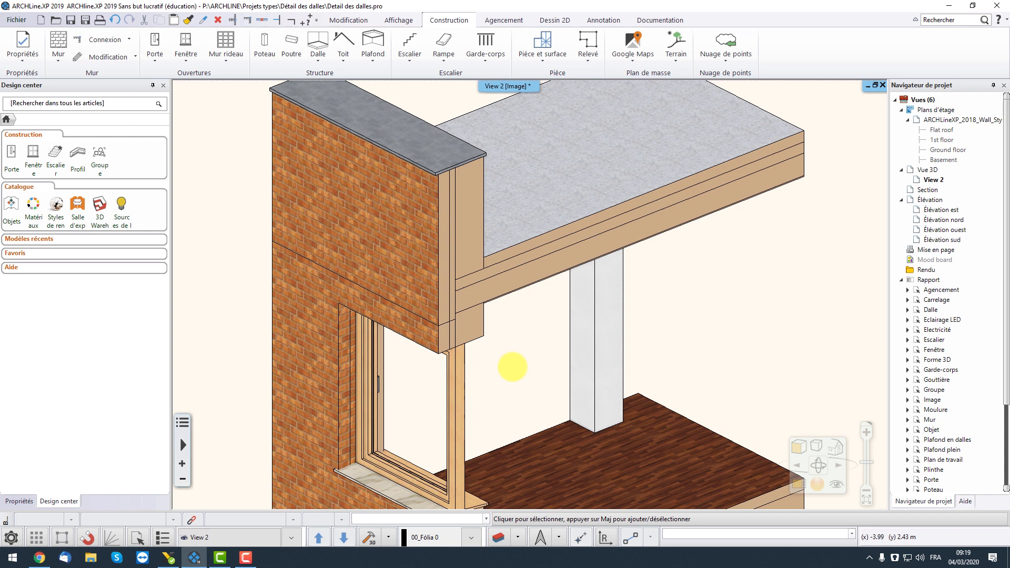
pyautogui.scroll(-3, 563, 349)
pyautogui.moveTo(670, 348); pyautogui.dragTo(282, 191, button='middle')
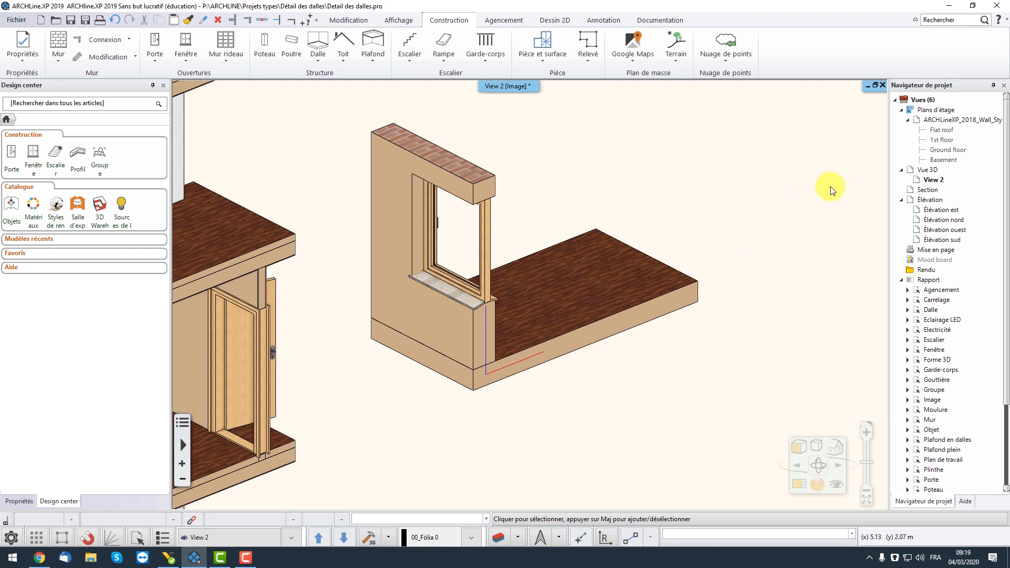
# Review the Ground floor's structural elevation offsets in the building's level properties, then return to the 3D view View 2
pyautogui.click(935, 122)
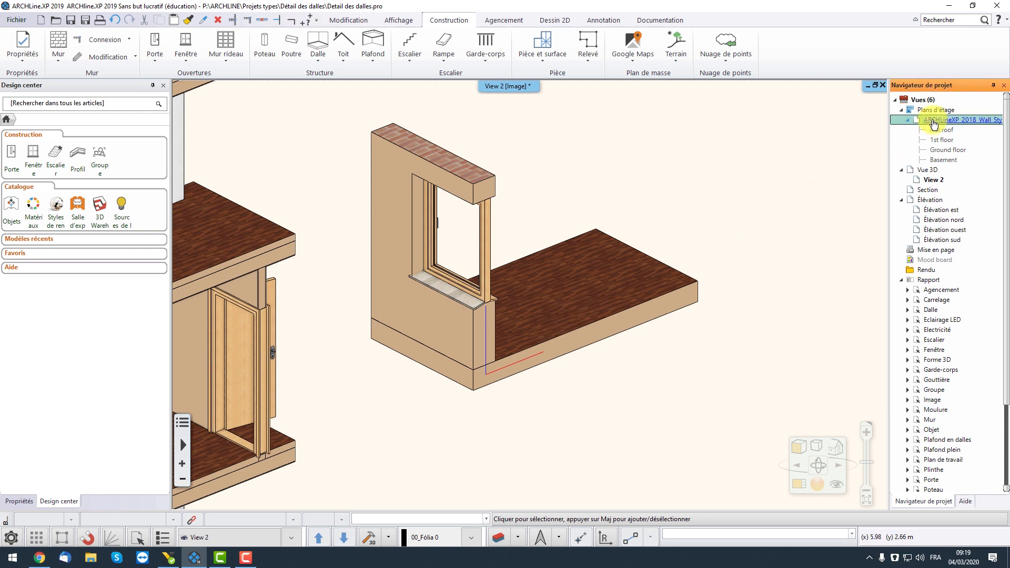
pyautogui.rightClick(935, 124)
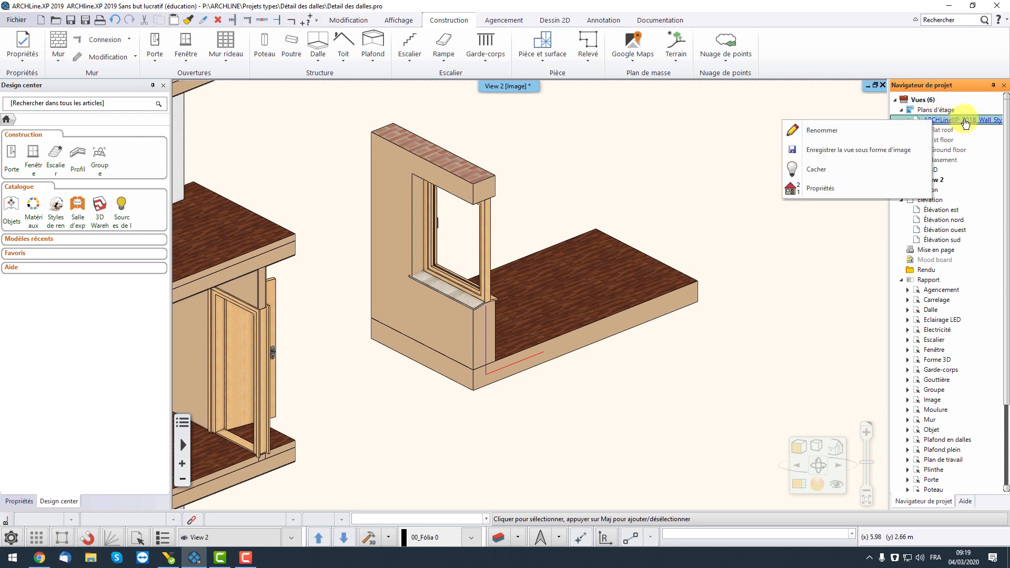
pyautogui.click(820, 188)
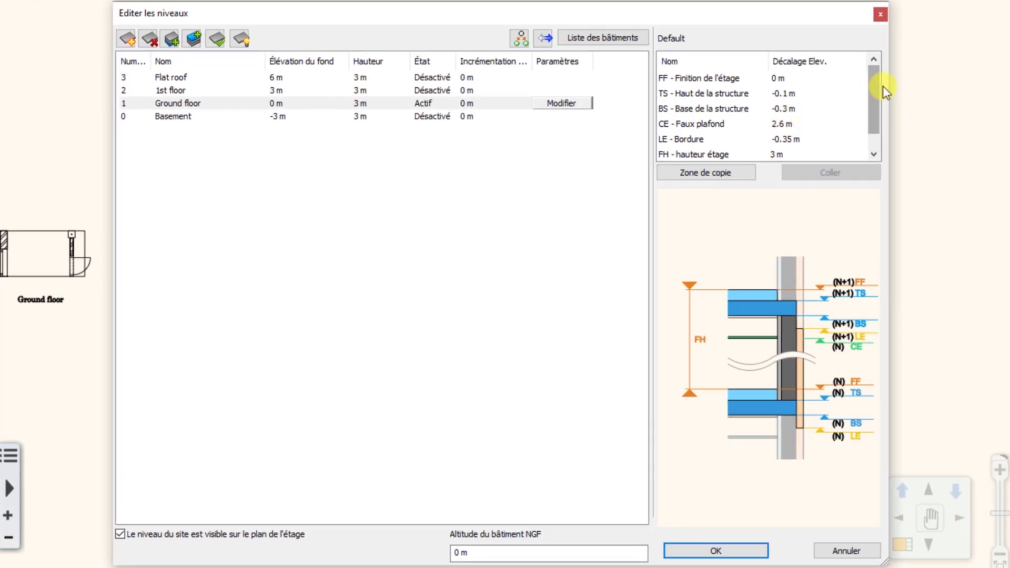
pyautogui.scroll(-1, 883, 90)
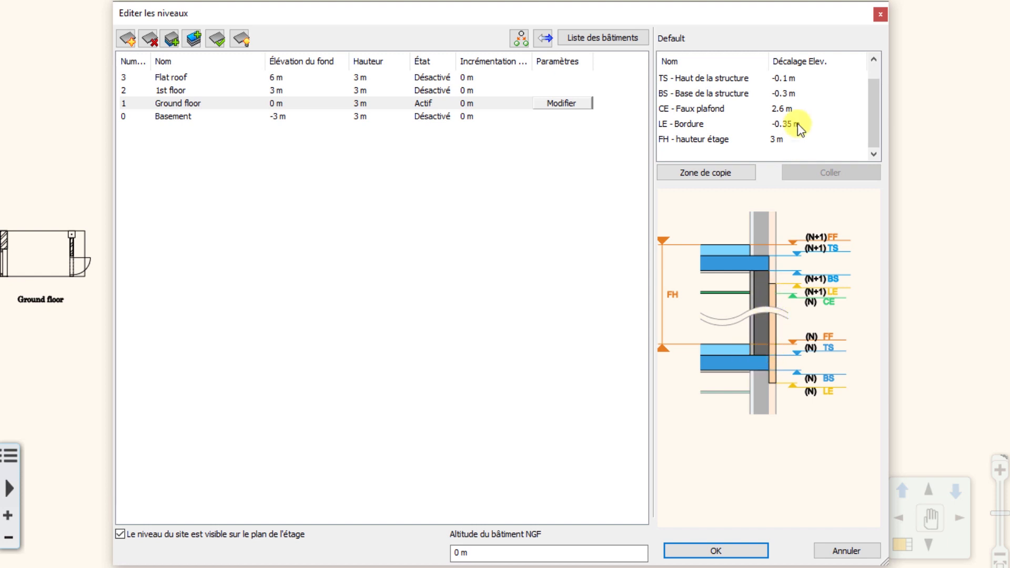
pyautogui.moveTo(870, 118); pyautogui.dragTo(873, 106)
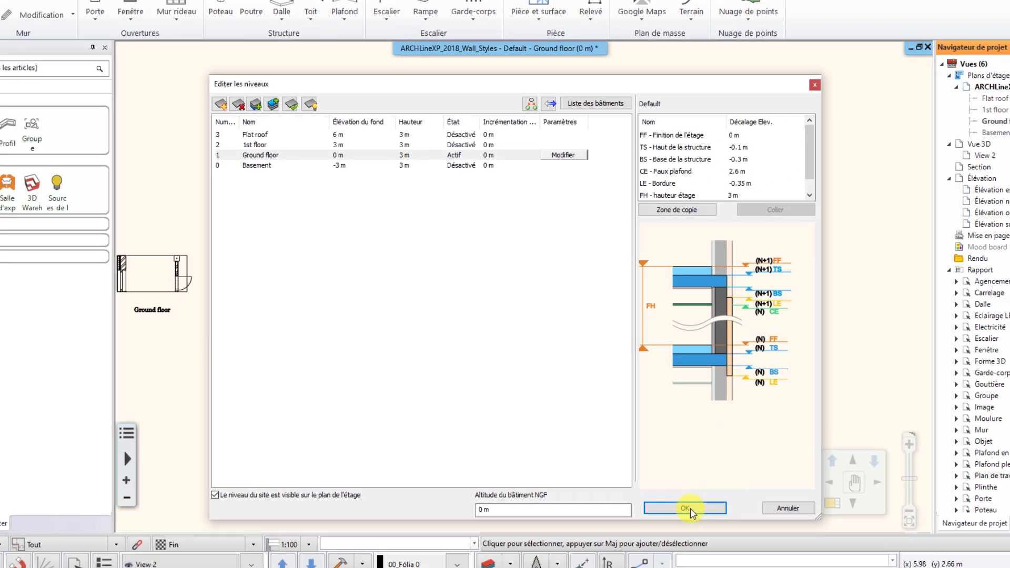
pyautogui.click(722, 551)
pyautogui.doubleClick(931, 179)
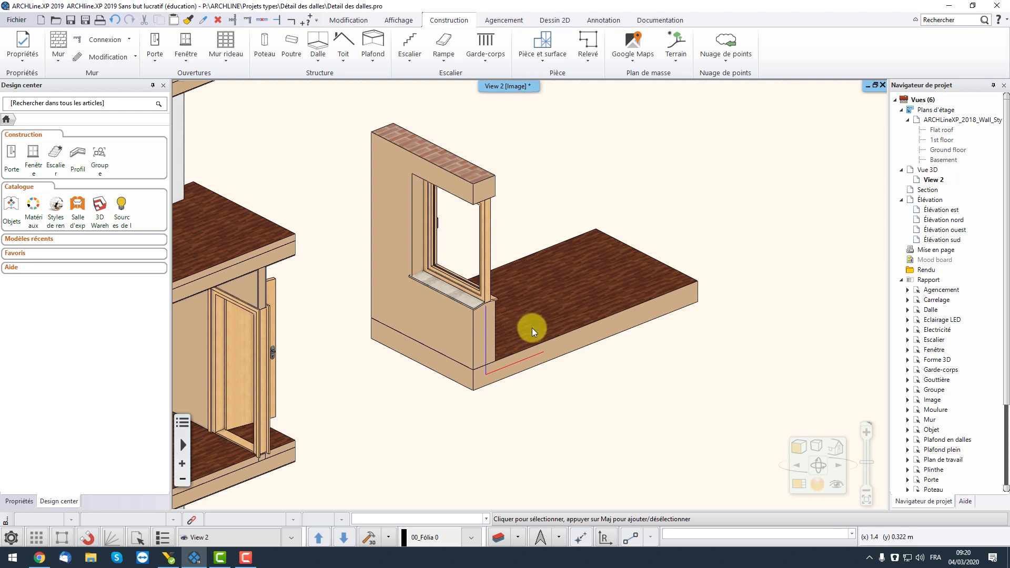
# Add two more component layers to the parquet-topped slab under the standalone window wall
pyautogui.click(532, 329)
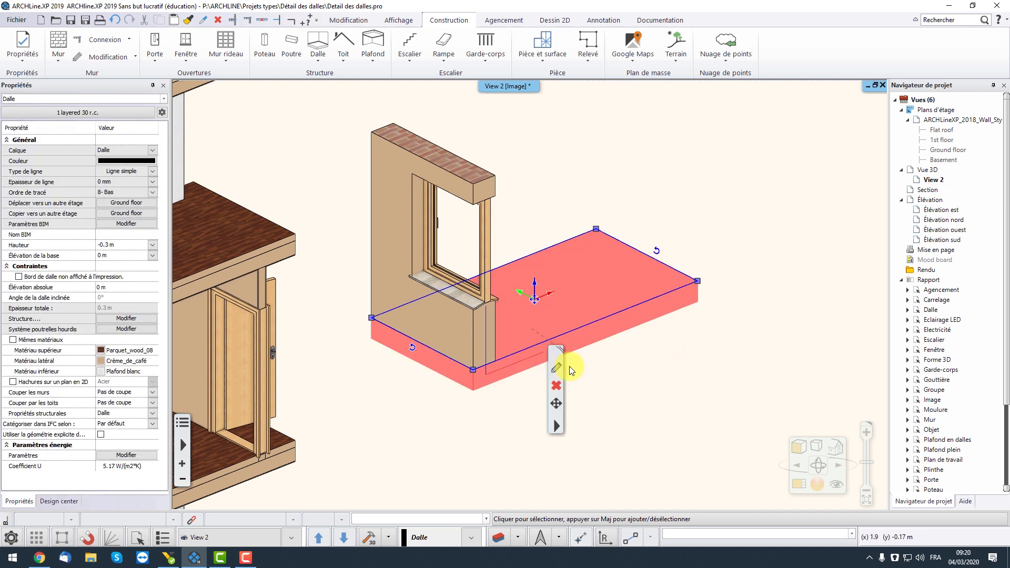
pyautogui.click(556, 367)
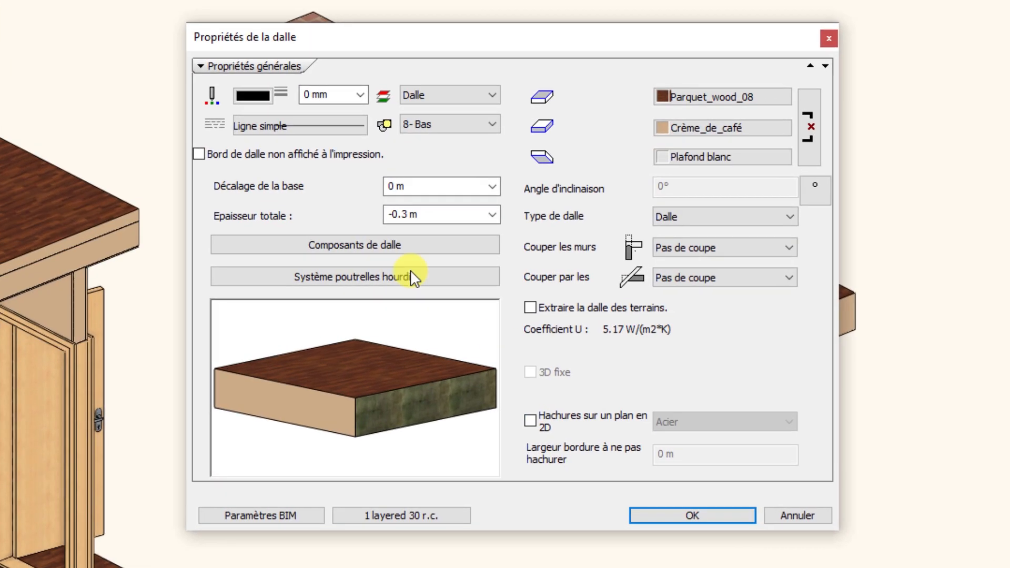
pyautogui.click(346, 246)
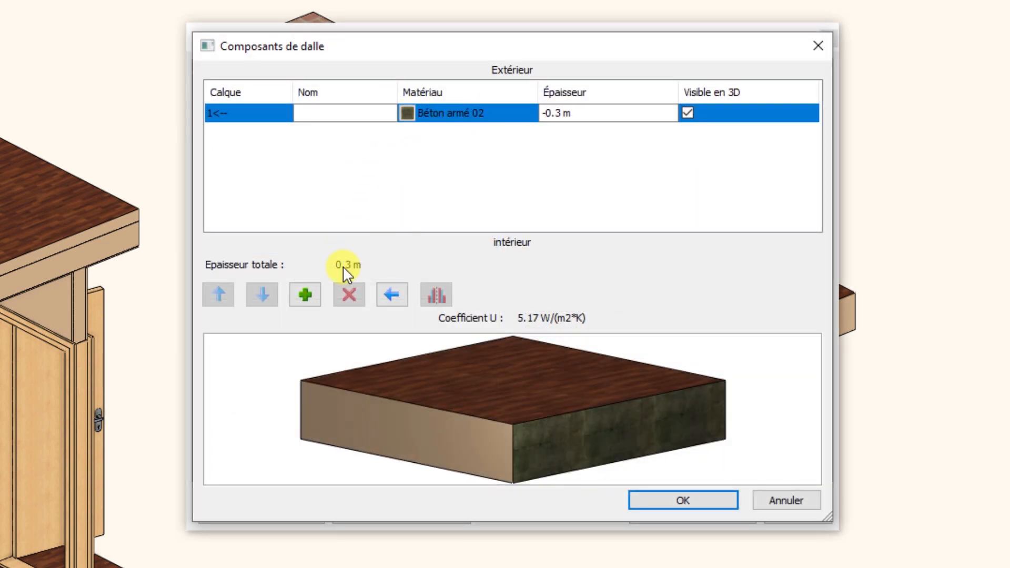
pyautogui.click(314, 295)
pyautogui.click(314, 294)
pyautogui.click(314, 293)
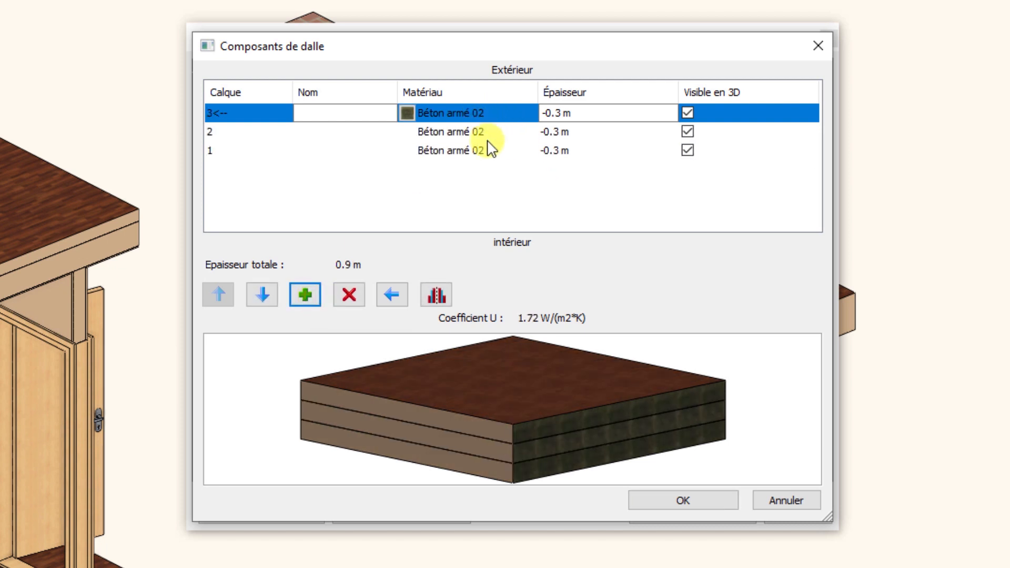
# Set the slab component thicknesses to -0.1 m for layer 3, -0.2 m for layer 2 and -0.01 m for layer 1
pyautogui.click(562, 111)
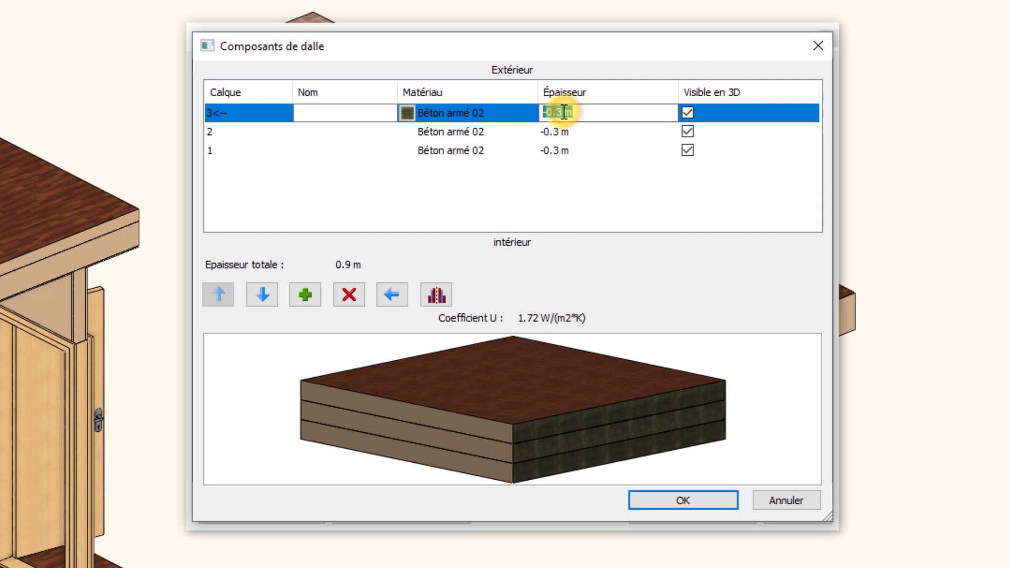
pyautogui.doubleClick(560, 112)
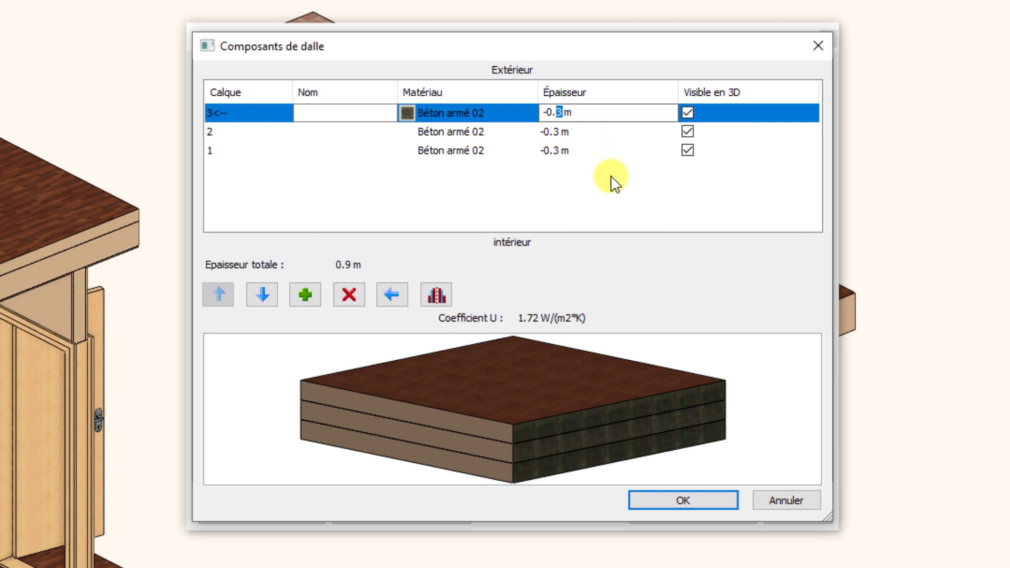
pyautogui.write('1')
pyautogui.click(560, 132)
pyautogui.doubleClick(559, 130)
pyautogui.write('2')
pyautogui.click(560, 151)
pyautogui.doubleClick(559, 151)
pyautogui.write('01')
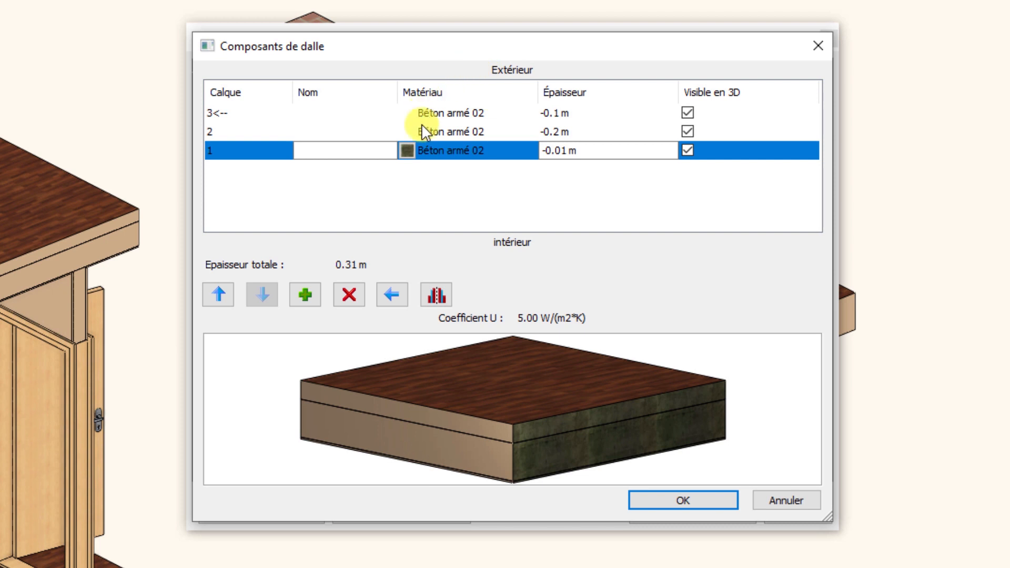
# Assign the material Plâtre blanc to slab layer 1 and Béton préfabriqué to slab layer 3
pyautogui.click(442, 150)
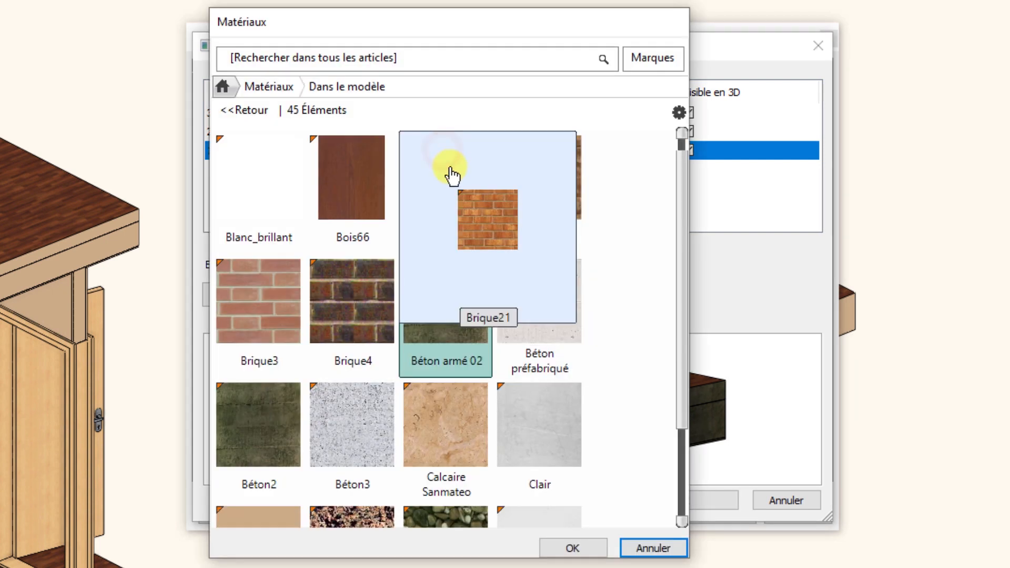
pyautogui.moveTo(675, 171); pyautogui.dragTo(682, 258)
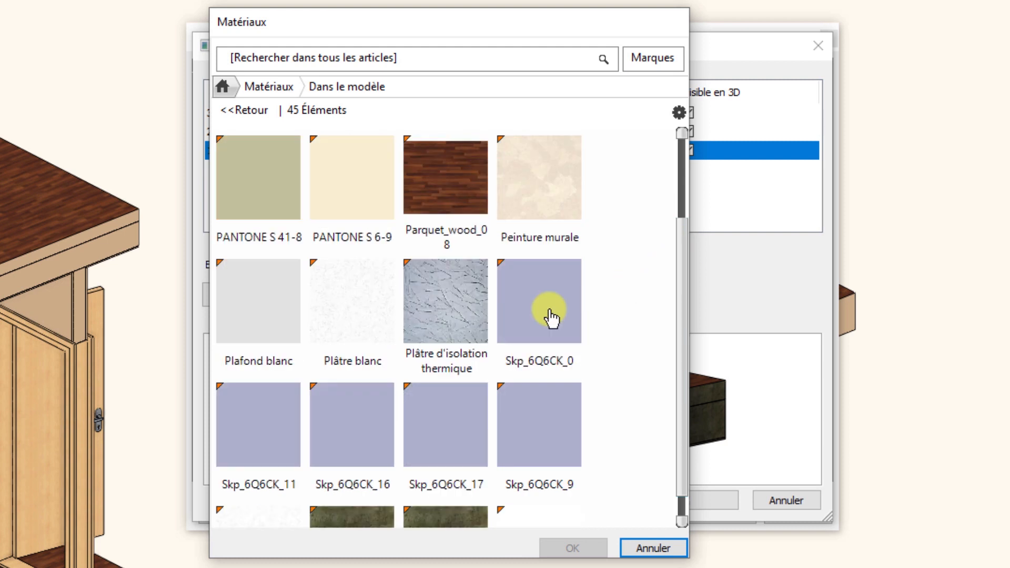
pyautogui.click(368, 323)
pyautogui.click(573, 548)
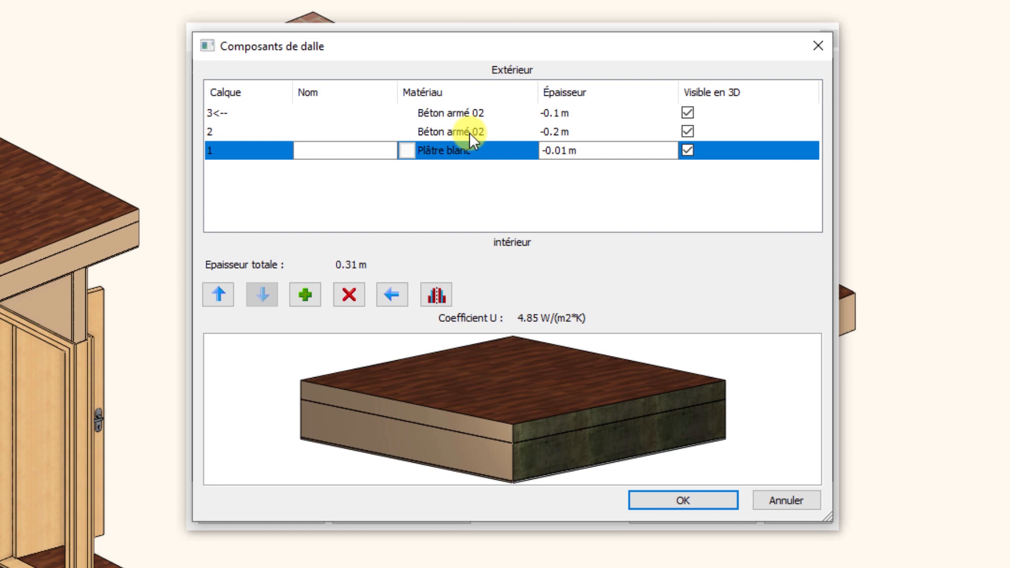
pyautogui.click(468, 112)
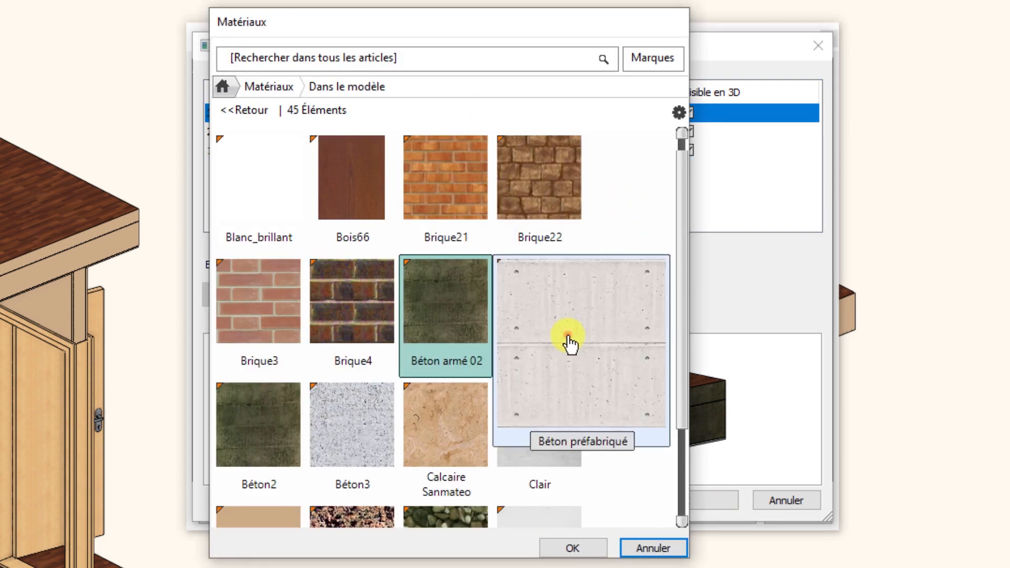
pyautogui.click(570, 342)
pyautogui.click(594, 548)
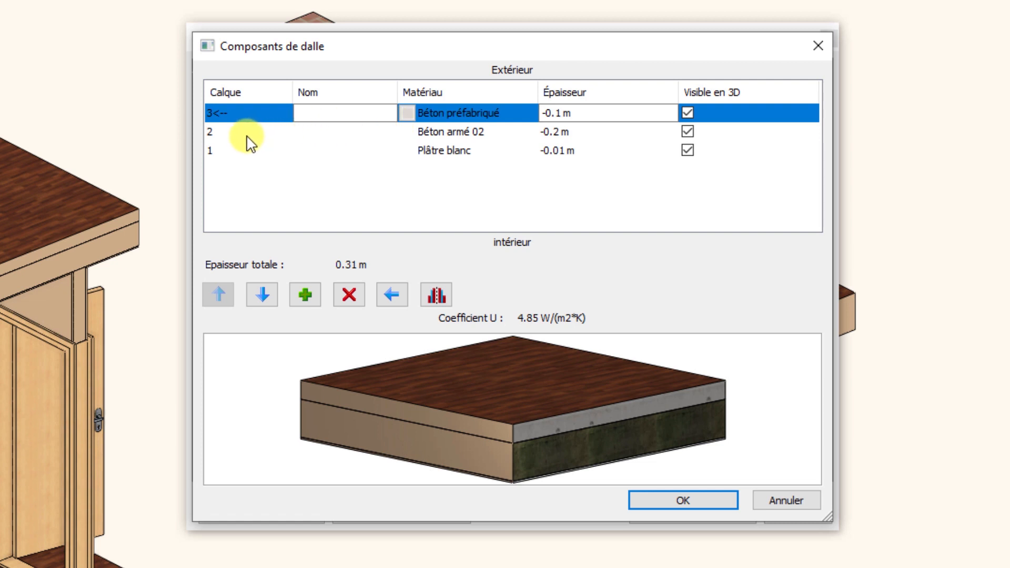
# Make the Béton armé 02 layer 2 the slab's reference layer and apply the slab properties
pyautogui.click(241, 132)
pyautogui.click(427, 129)
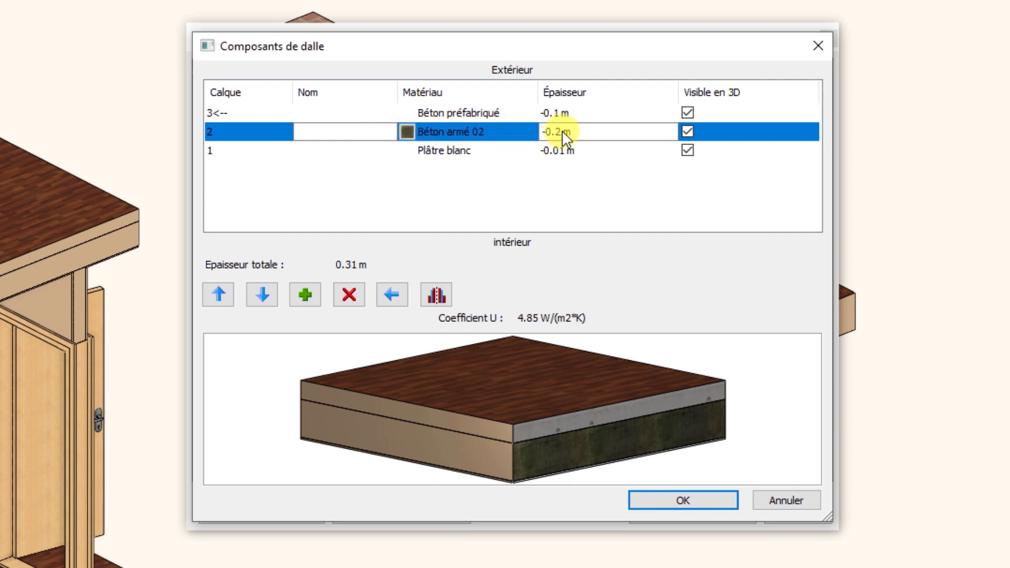
pyautogui.click(394, 295)
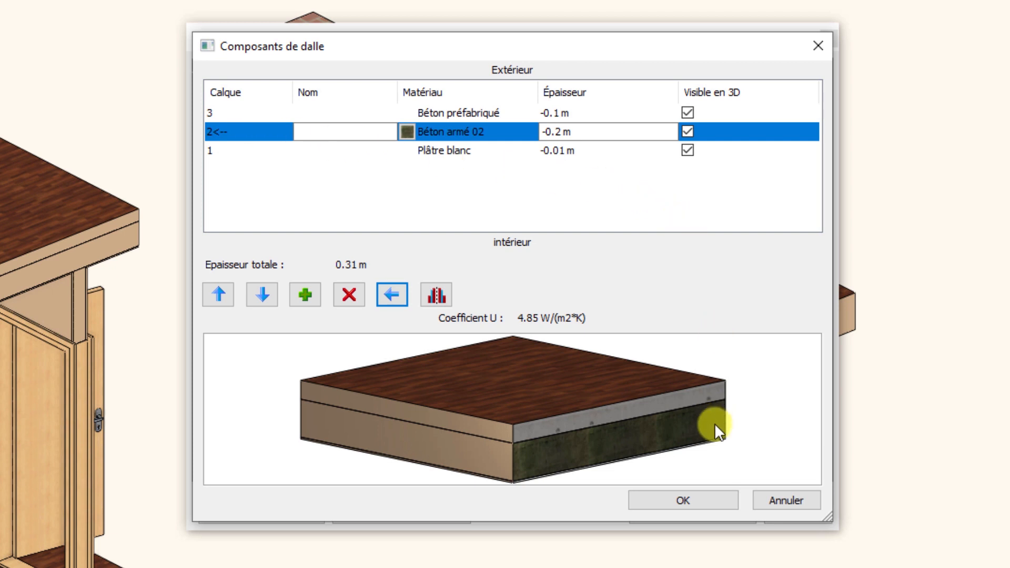
pyautogui.click(709, 499)
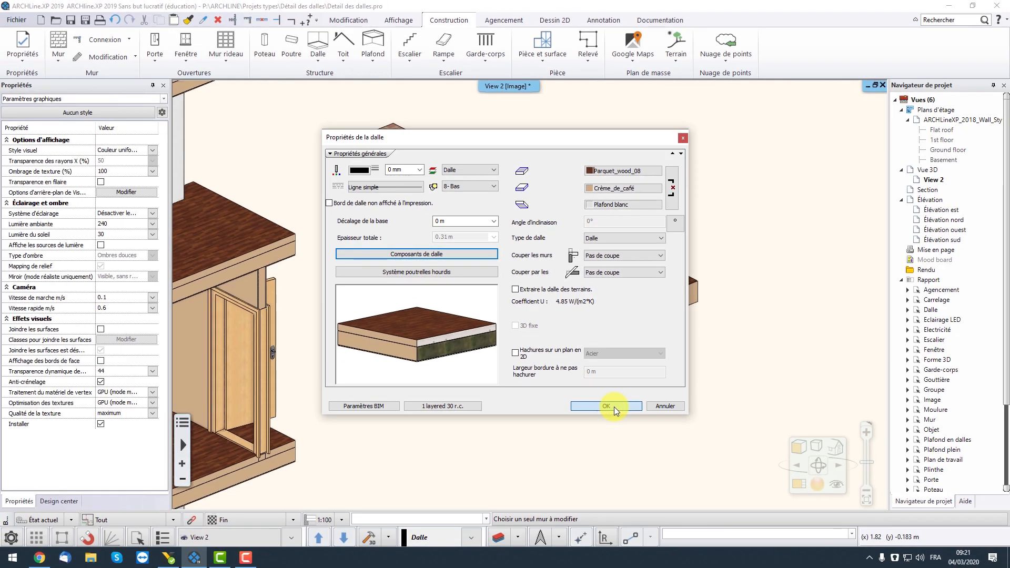
pyautogui.click(606, 406)
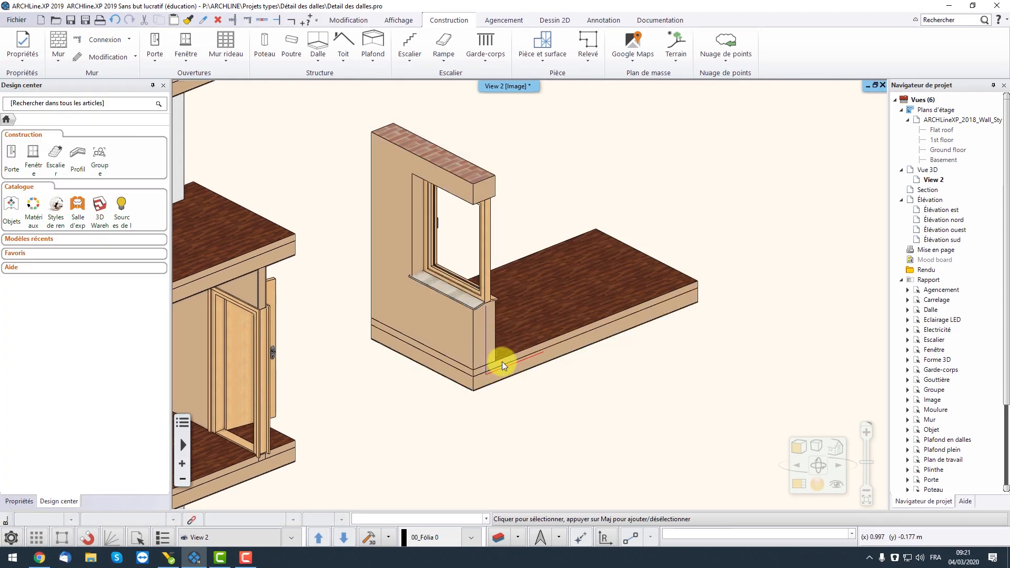
# Select the standalone window wall and examine its base where it overlaps the layered slab at the corner
pyautogui.scroll(5, 501, 364)
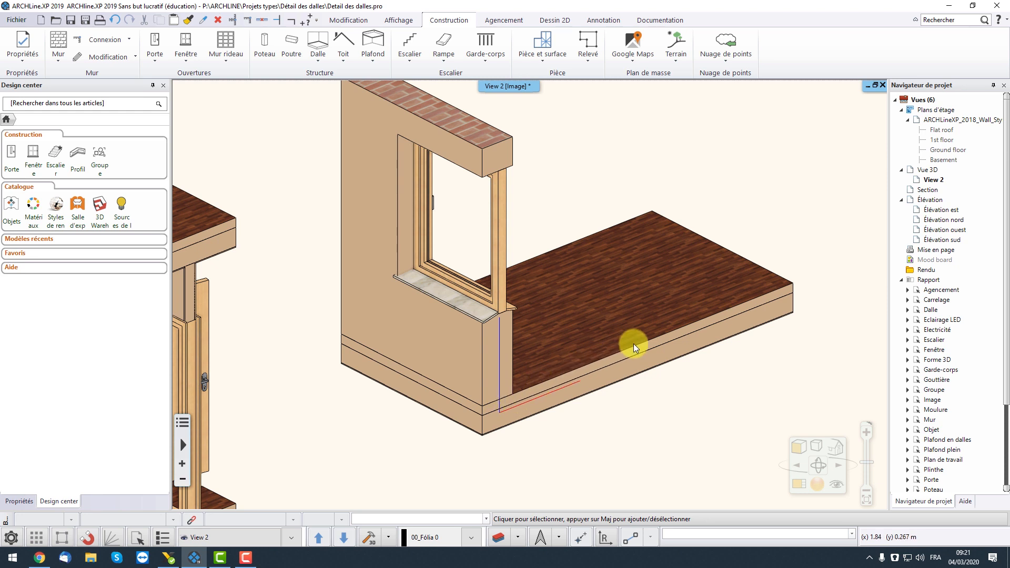
pyautogui.scroll(5, 501, 428)
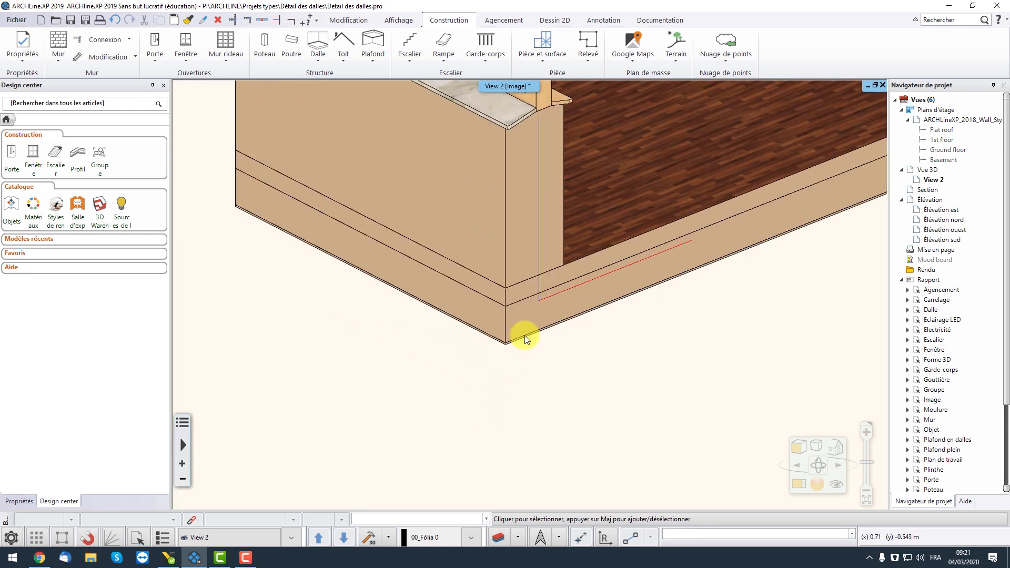
pyautogui.scroll(-5, 513, 296)
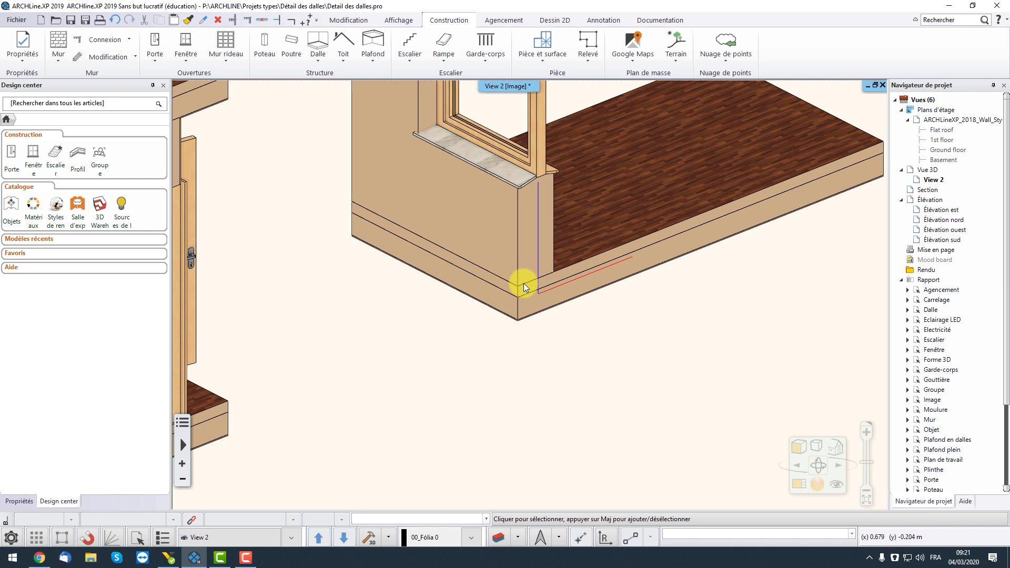
pyautogui.moveTo(516, 358); pyautogui.dragTo(521, 410, button='middle')
pyautogui.click(518, 381)
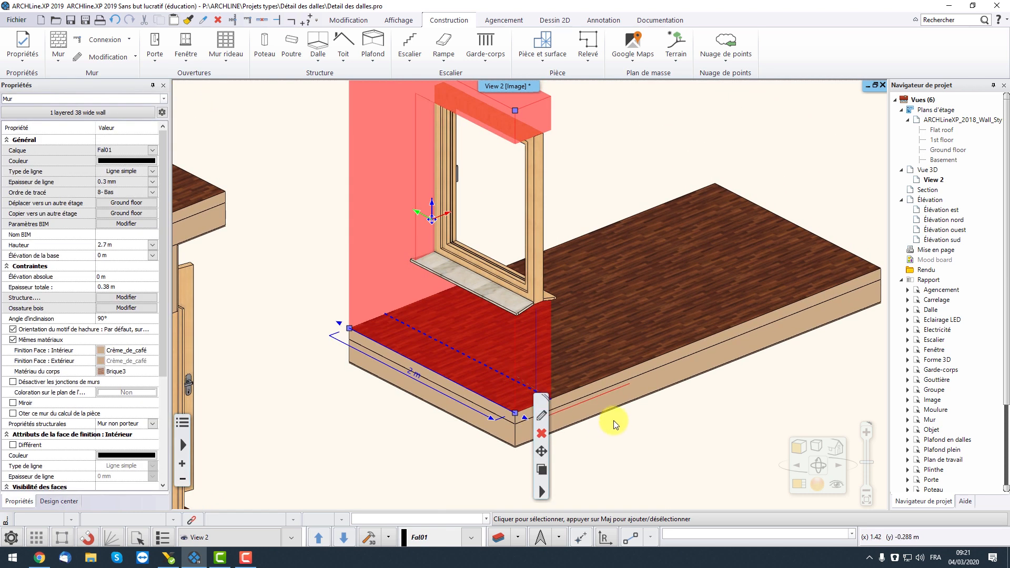
pyautogui.moveTo(606, 408); pyautogui.dragTo(604, 335, button='middle')
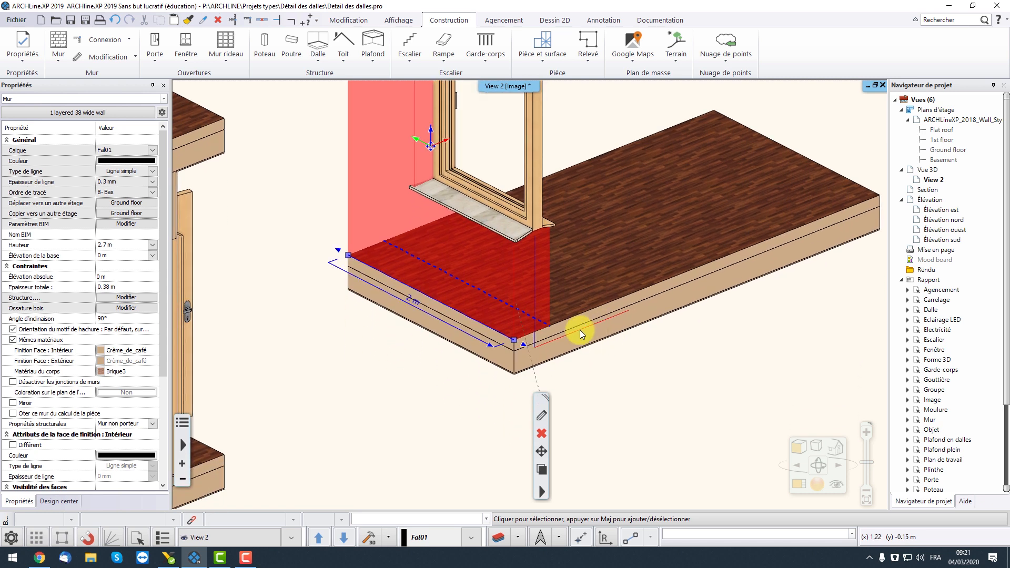
pyautogui.scroll(3, 542, 337)
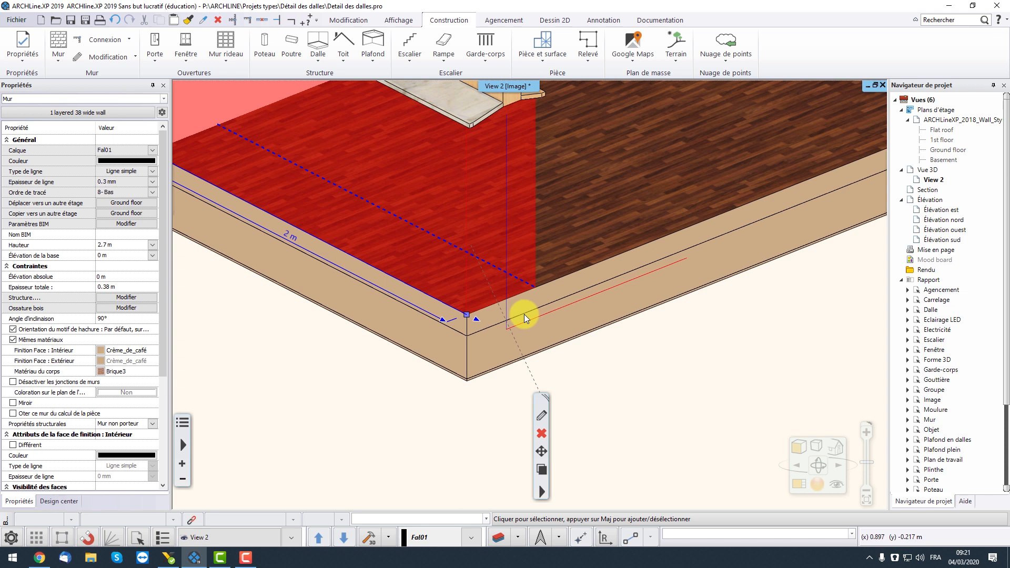
pyautogui.scroll(-1, 475, 335)
pyautogui.scroll(-4, 473, 330)
pyautogui.moveTo(555, 289); pyautogui.dragTo(545, 335, button='middle')
# Link the base of the window wall's Brique3 component to TS - Haut de la structure and apply the wall properties
pyautogui.click(544, 335)
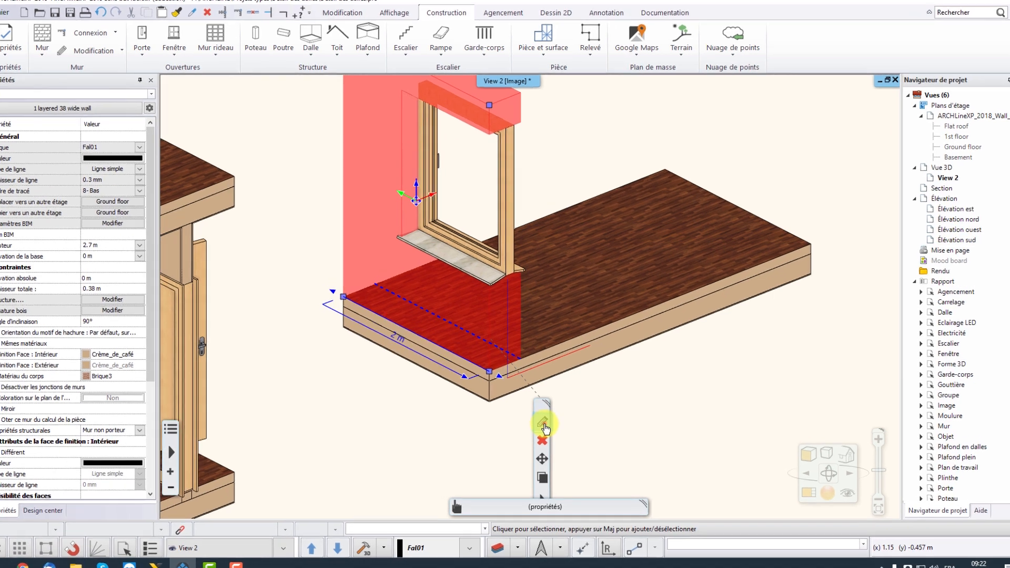
pyautogui.click(542, 419)
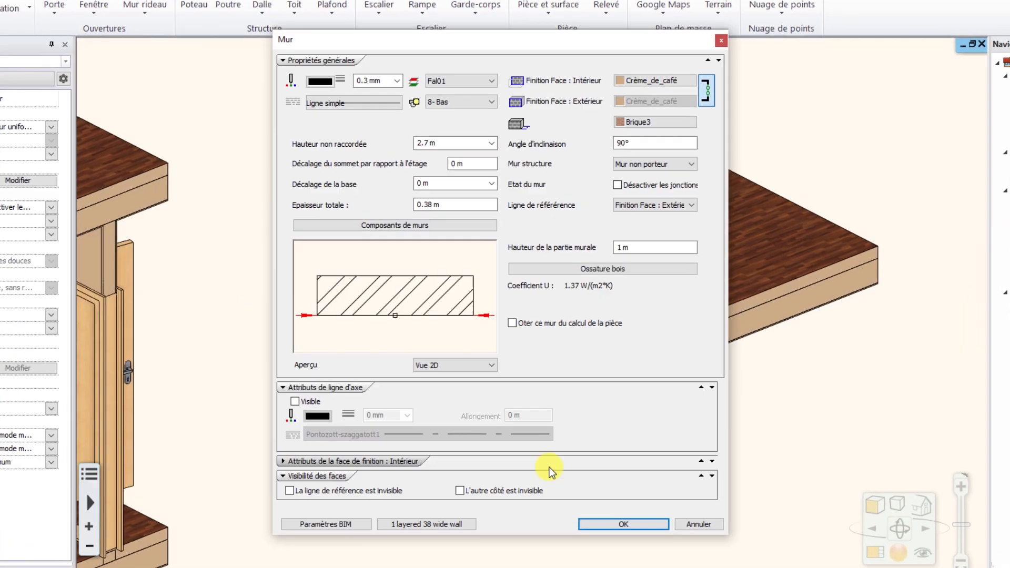
pyautogui.click(434, 226)
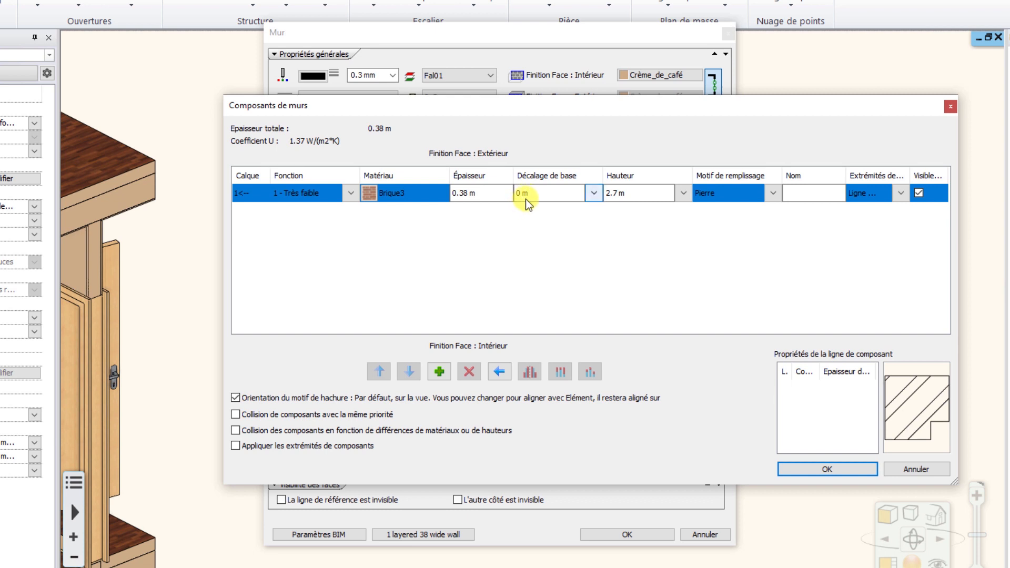
pyautogui.click(593, 195)
pyautogui.click(569, 207)
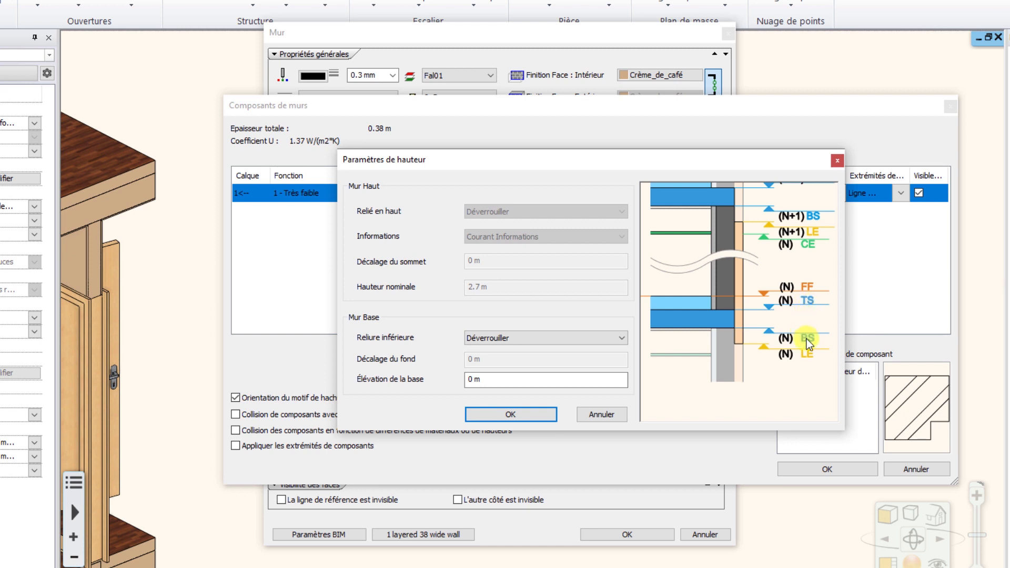
pyautogui.moveTo(776, 335); pyautogui.dragTo(781, 345)
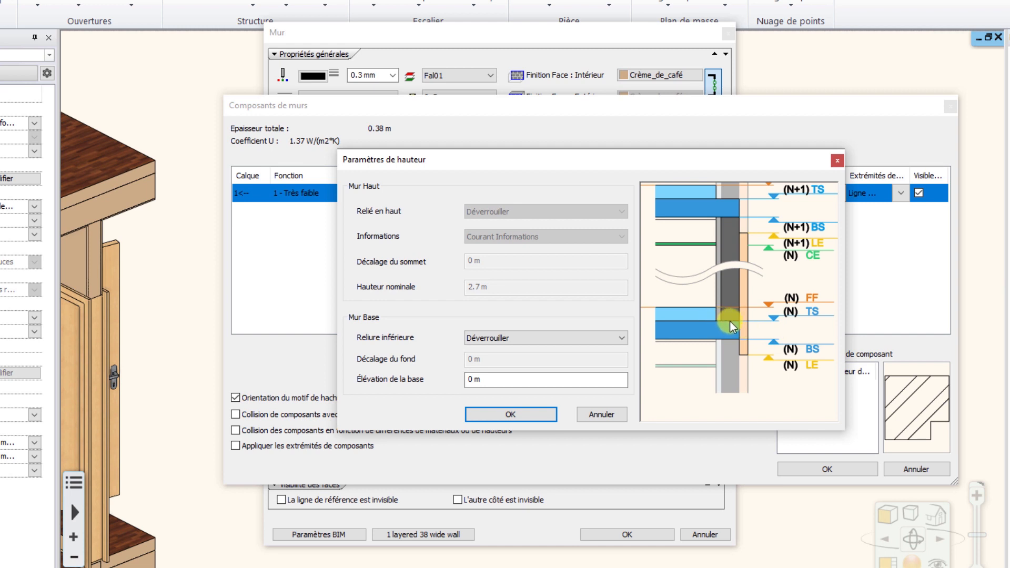
pyautogui.click(618, 339)
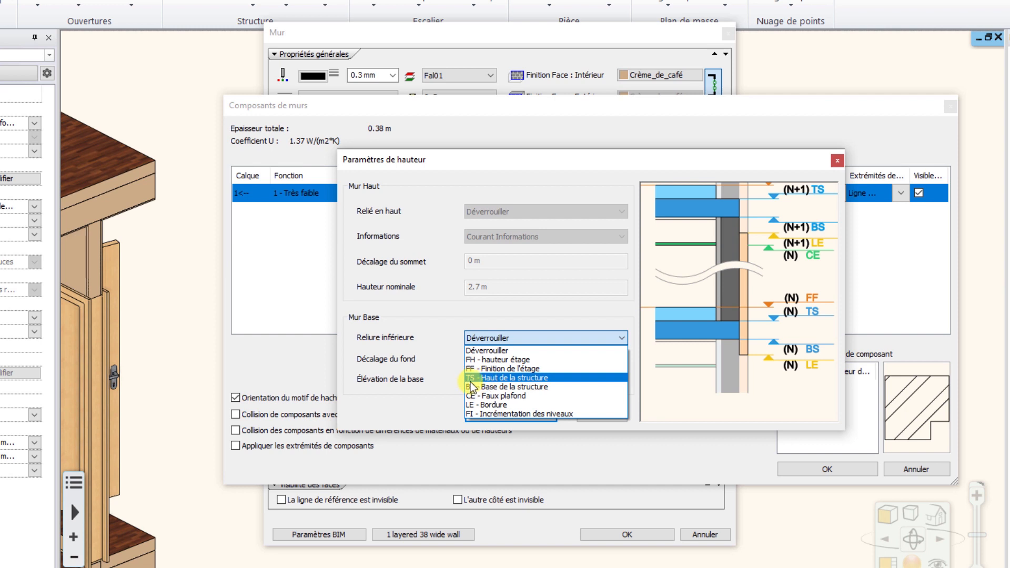
pyautogui.click(524, 379)
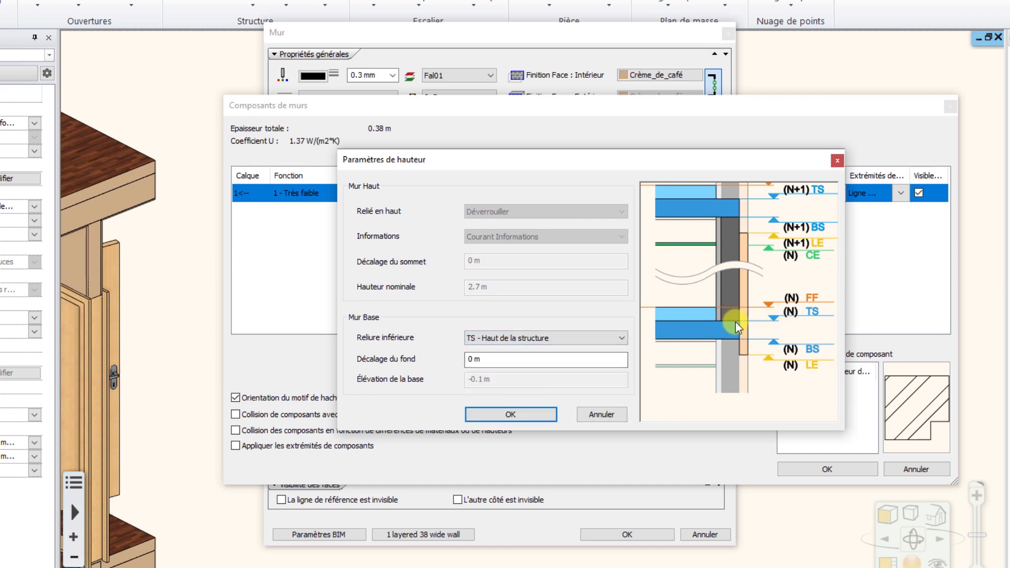
pyautogui.click(538, 415)
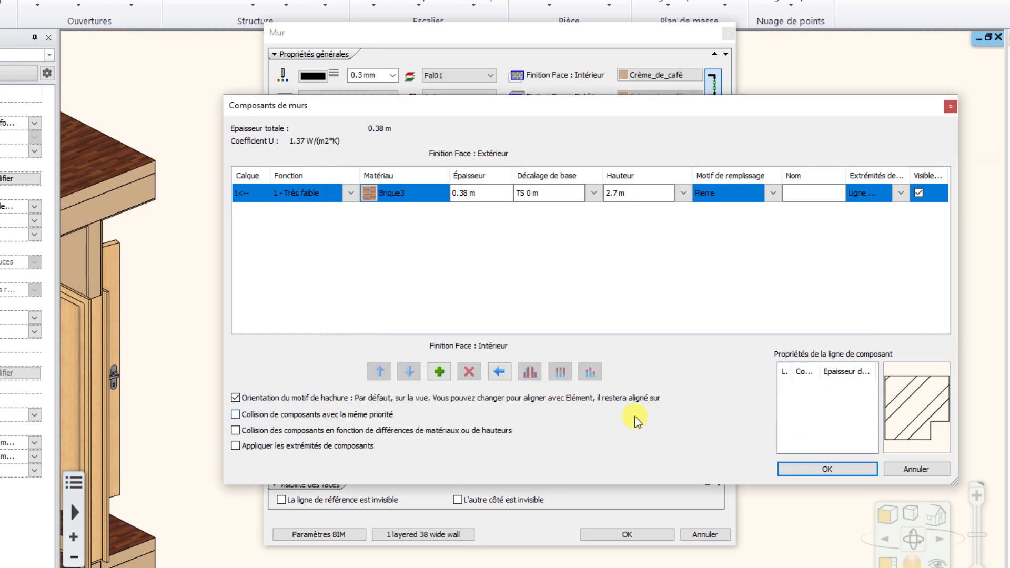
pyautogui.click(827, 469)
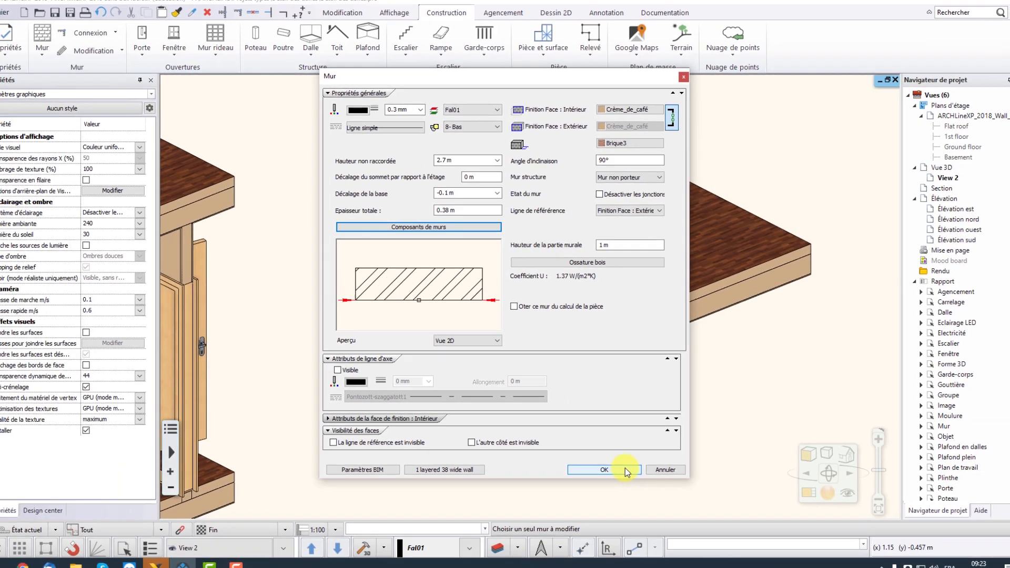
pyautogui.click(632, 521)
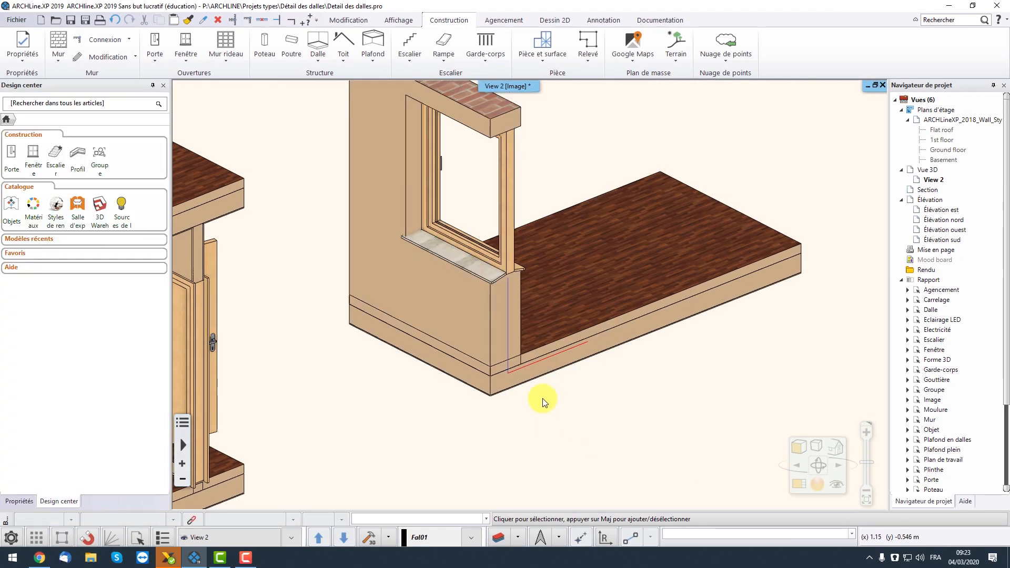
# Regenerate the 3D model and inspect the wall base at the slab corner
pyautogui.scroll(3, 509, 356)
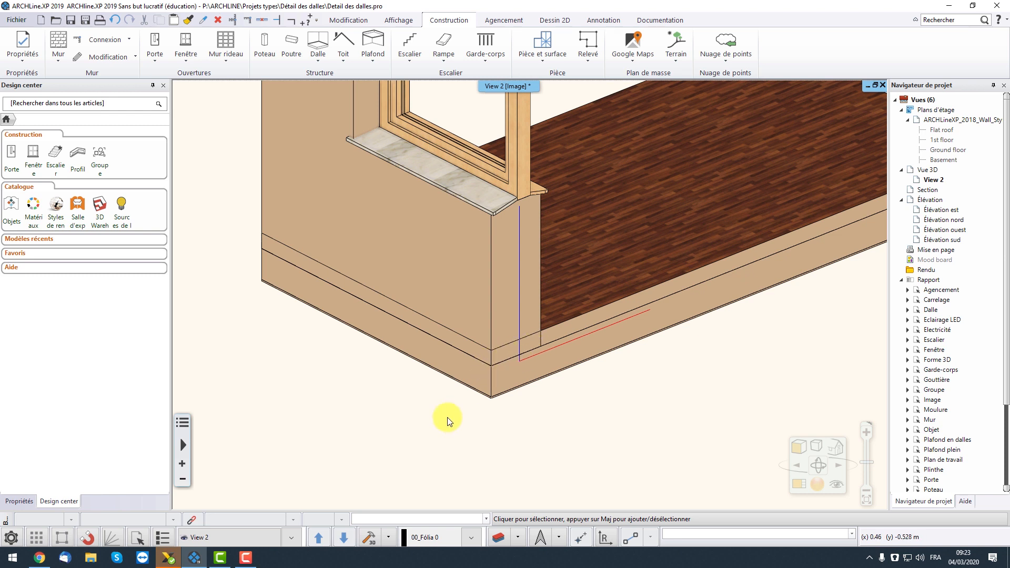
pyautogui.click(373, 540)
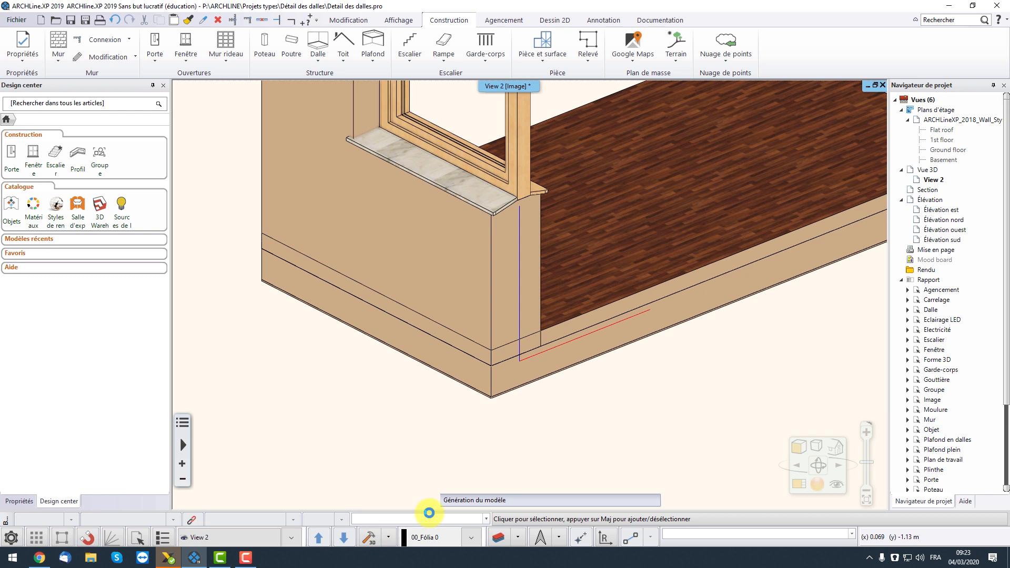
pyautogui.scroll(5, 624, 309)
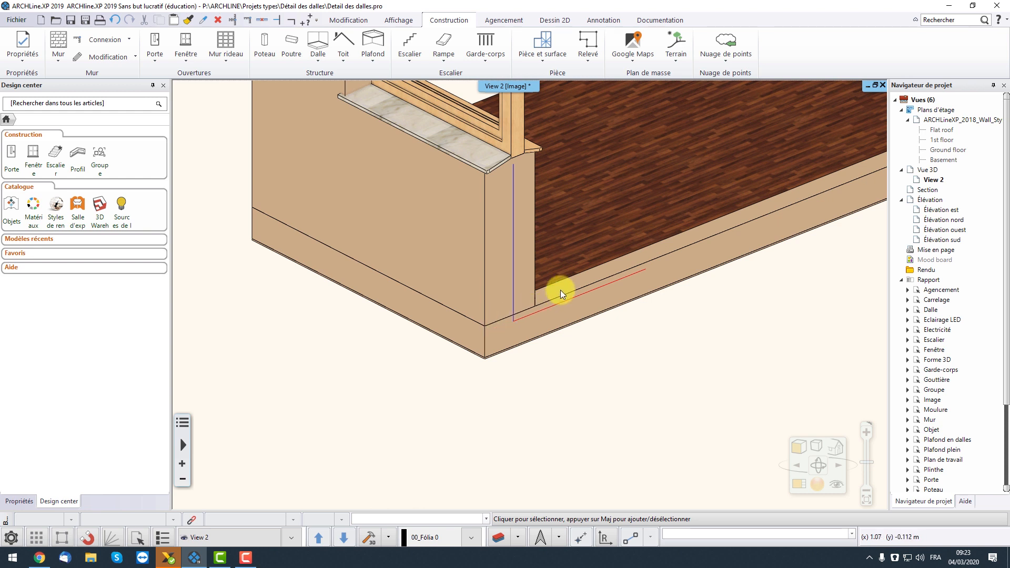
pyautogui.scroll(-1, 562, 293)
pyautogui.moveTo(562, 293); pyautogui.dragTo(543, 353, button='middle')
pyautogui.scroll(-2, 543, 354)
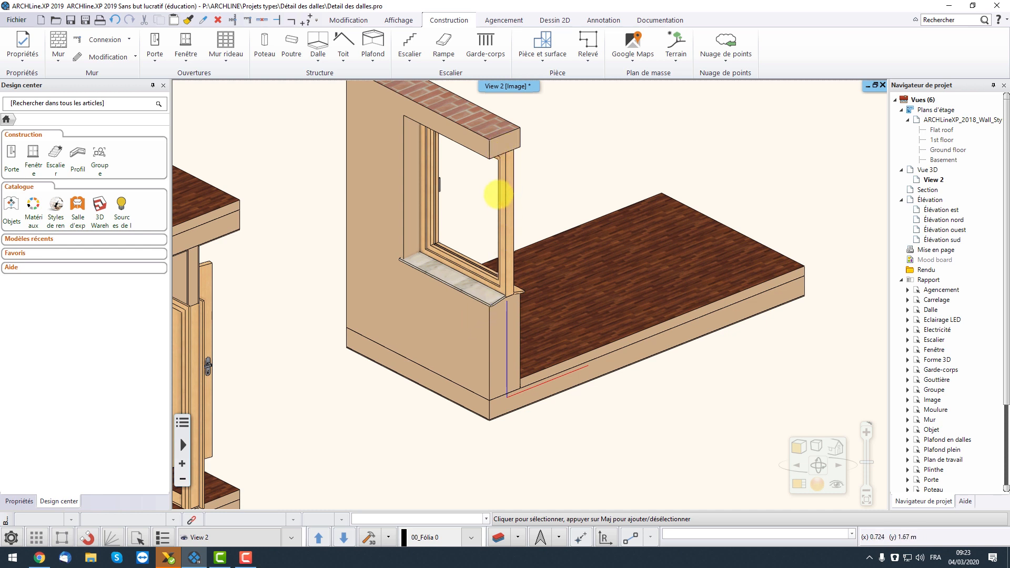
# Link the top of the window wall's Brique3 component to BS - Base de la structure and apply the wall properties
pyautogui.moveTo(499, 195); pyautogui.dragTo(494, 219, button='middle')
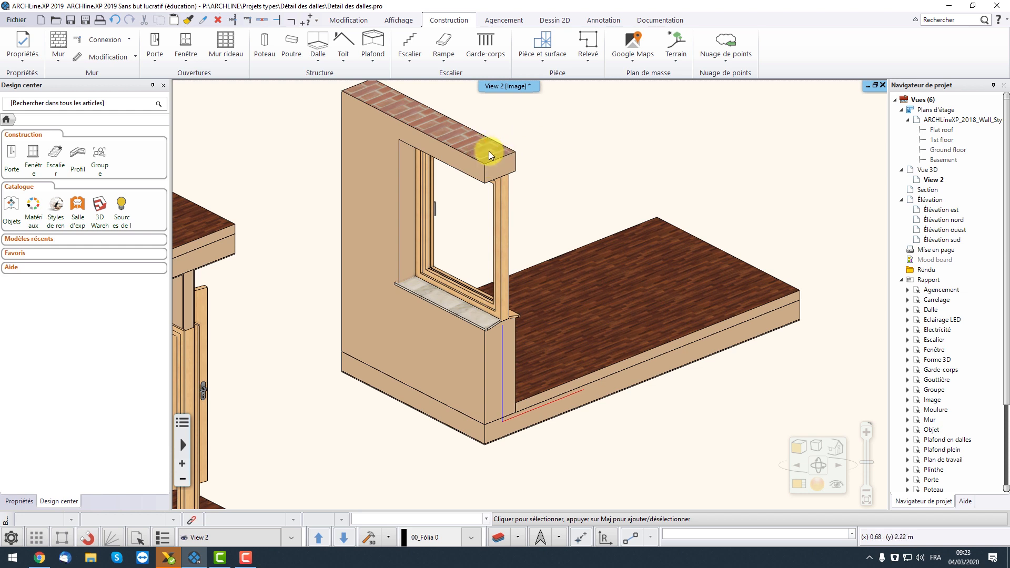
pyautogui.click(472, 167)
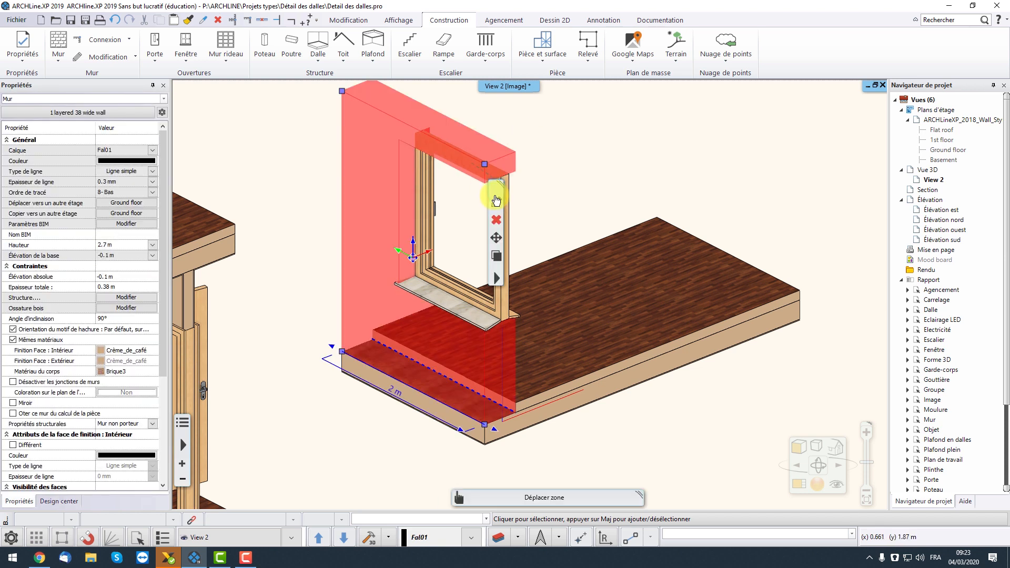
pyautogui.click(497, 205)
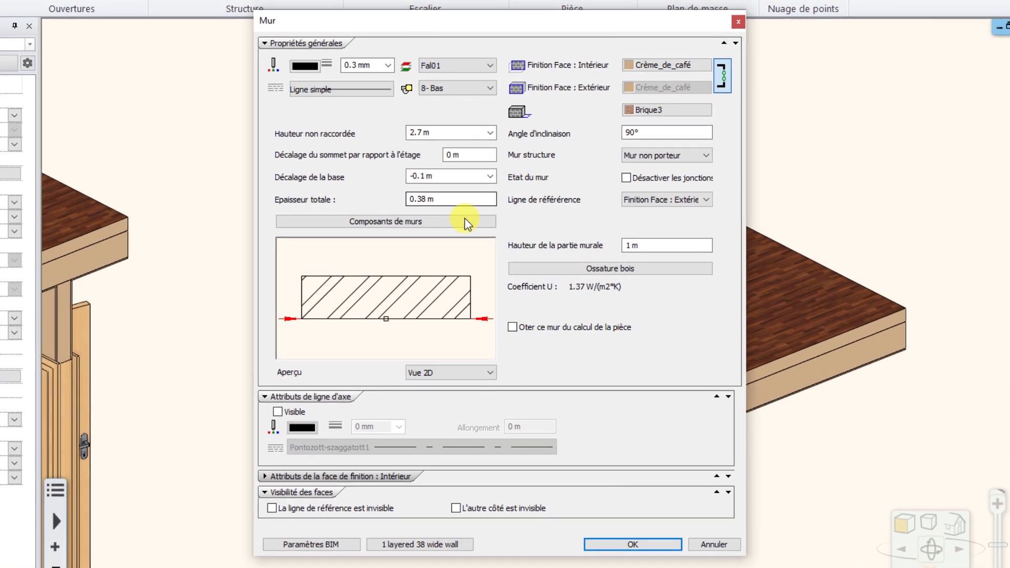
pyautogui.click(458, 220)
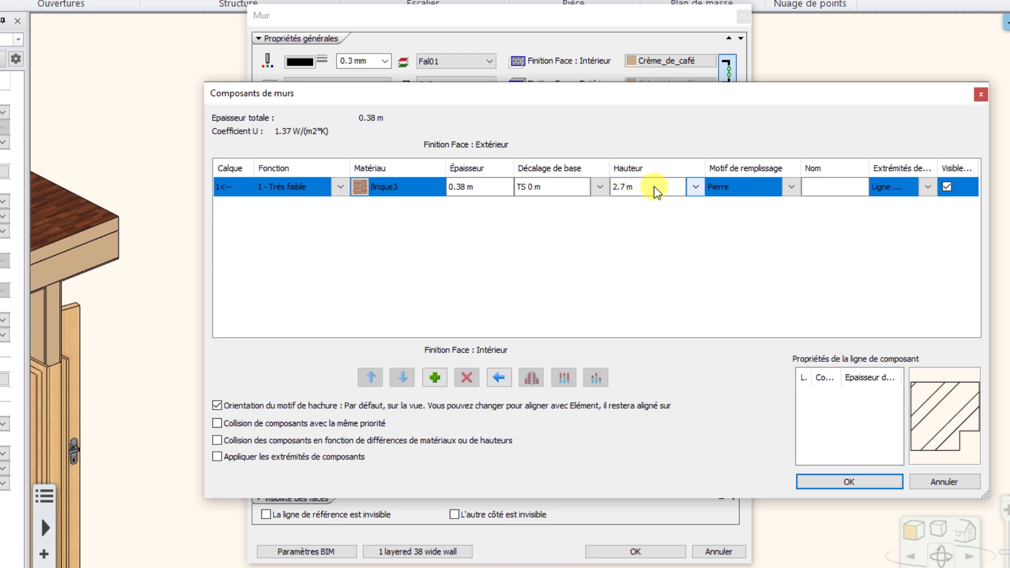
pyautogui.click(695, 187)
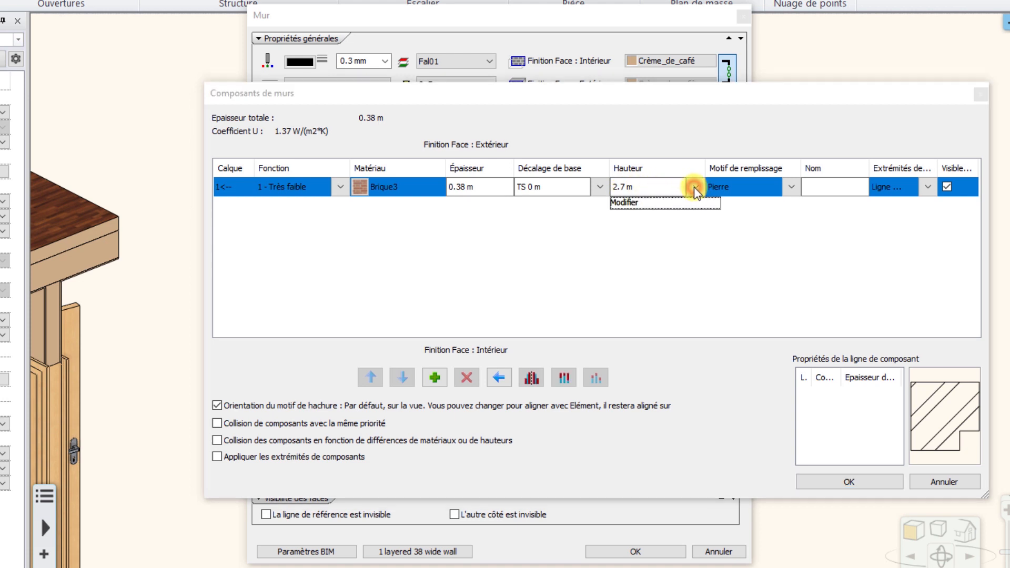
pyautogui.click(657, 206)
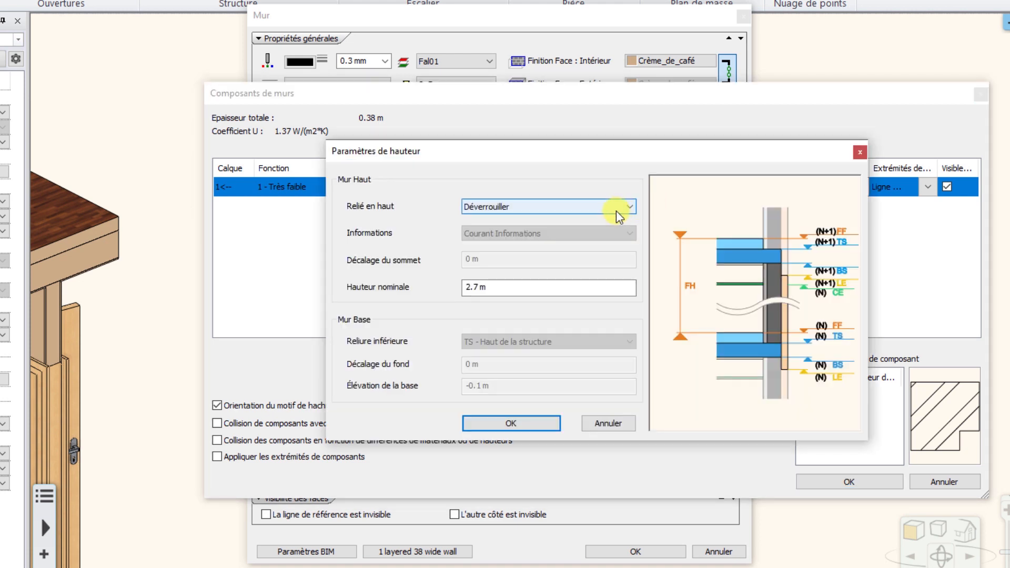
pyautogui.moveTo(496, 288); pyautogui.dragTo(463, 289)
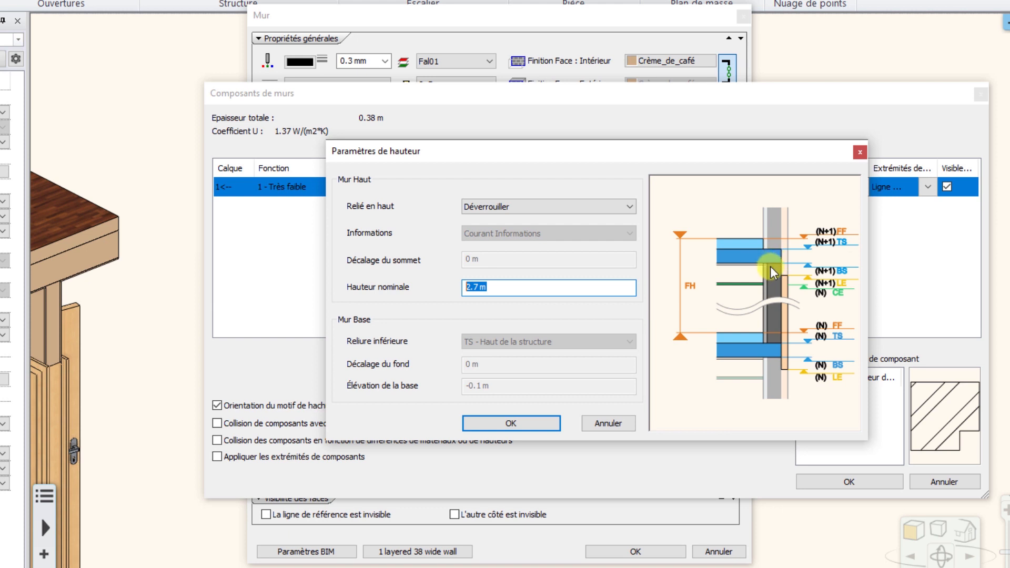
pyautogui.click(630, 206)
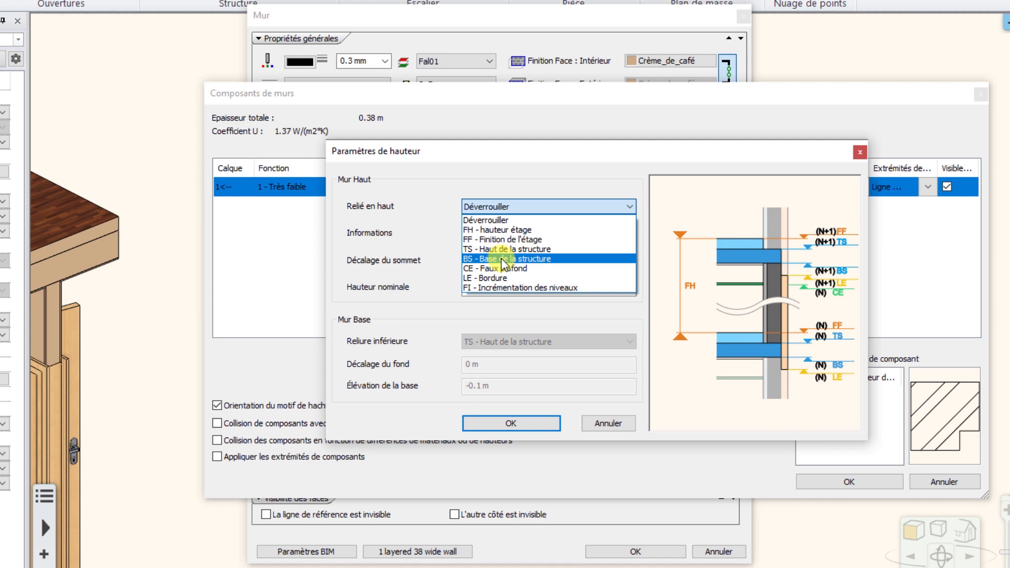
pyautogui.click(502, 260)
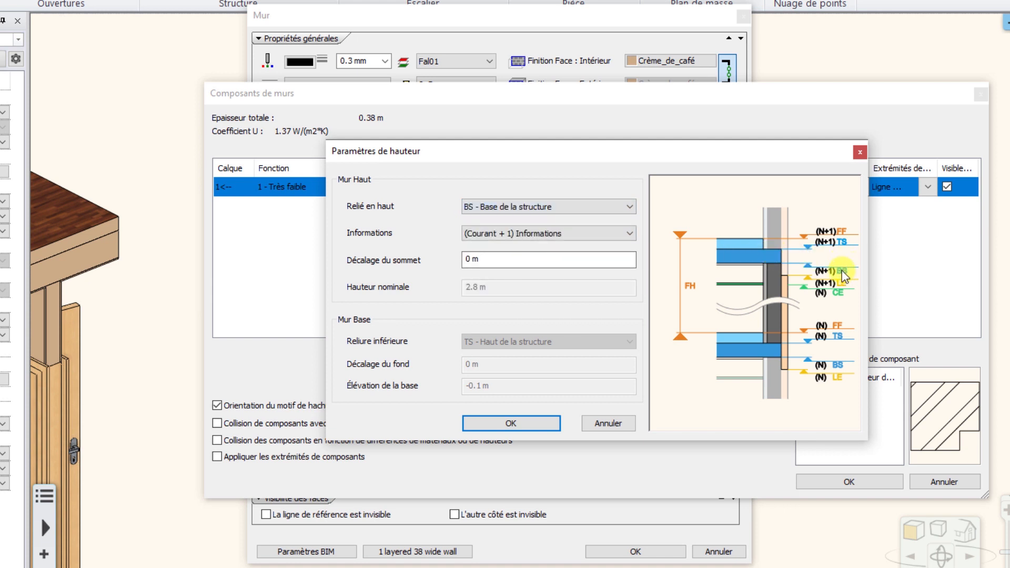
pyautogui.click(521, 425)
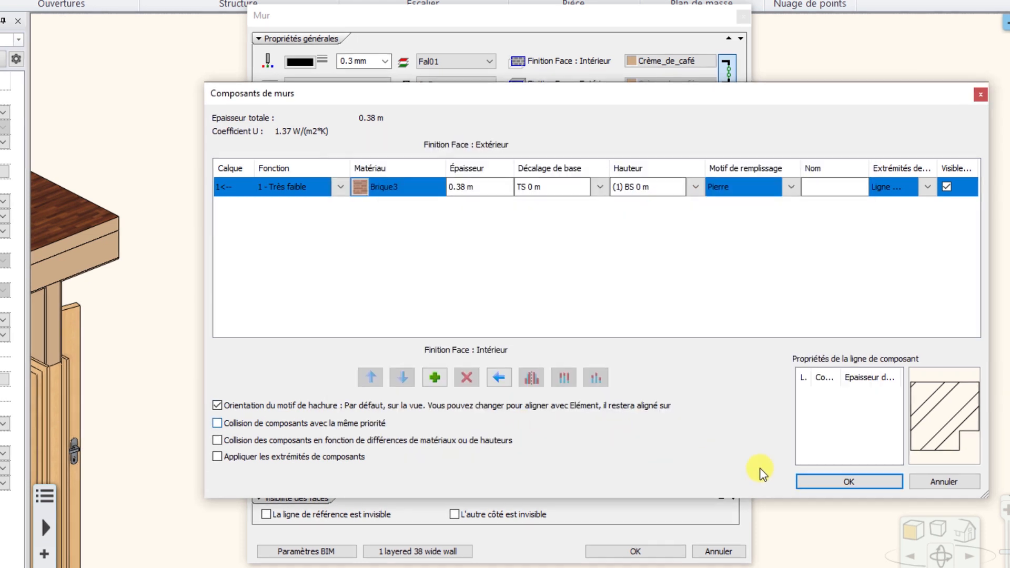
pyautogui.click(776, 439)
pyautogui.click(627, 496)
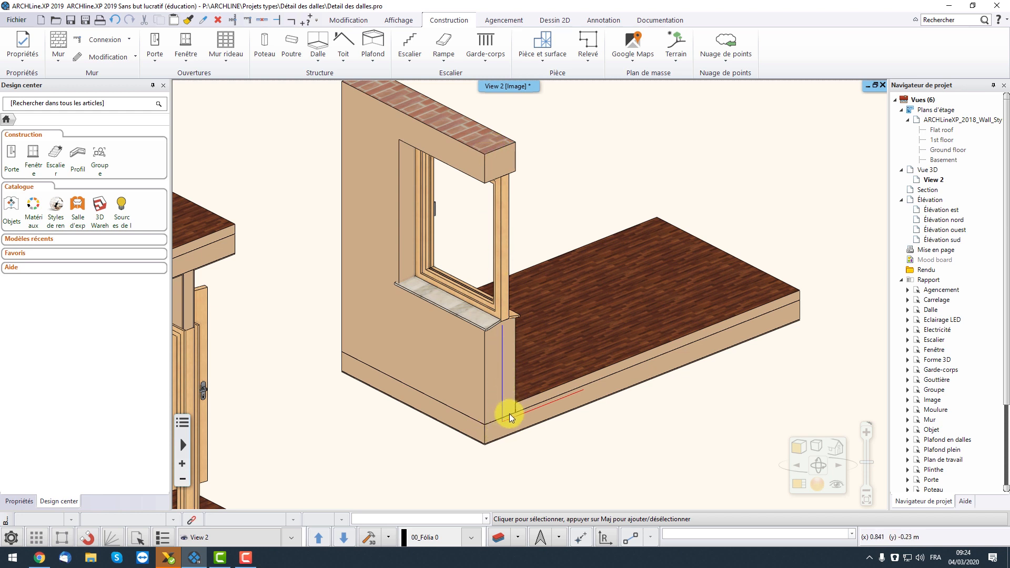
# Open the window wall's components and add one extra Brique3 layer, removing the surplus third layer
pyautogui.moveTo(550, 388); pyautogui.dragTo(590, 383, button='middle')
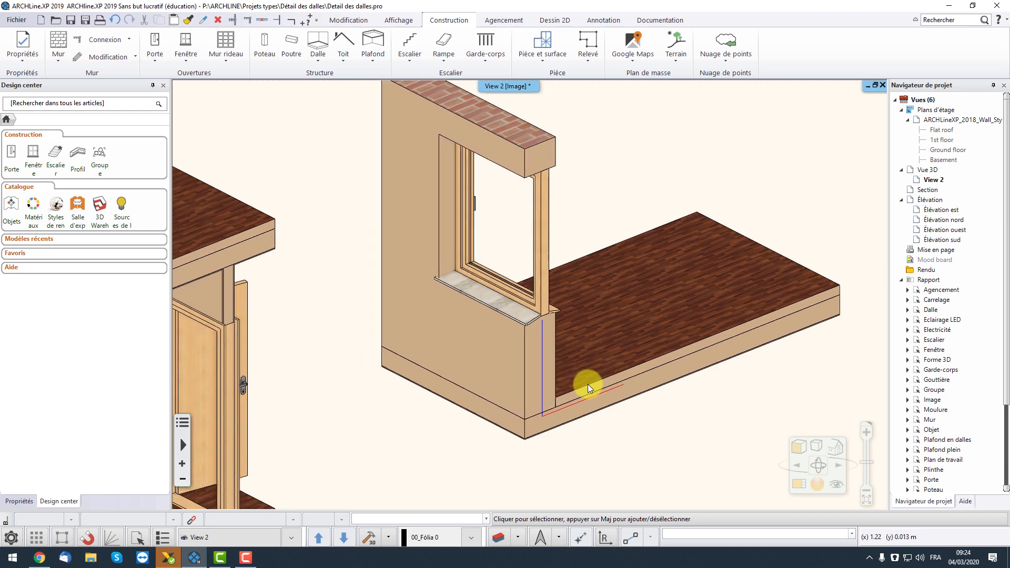
pyautogui.scroll(2, 582, 387)
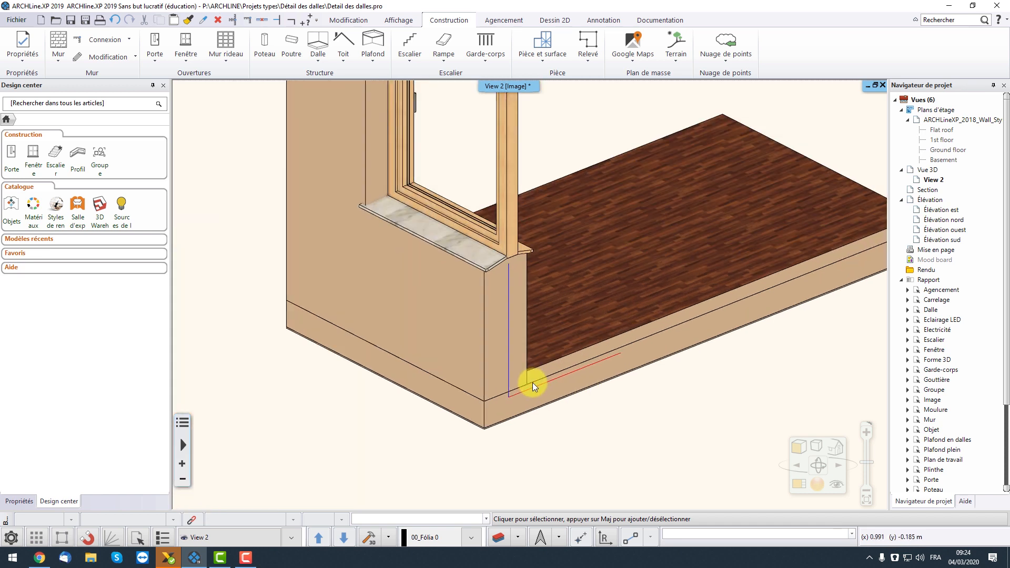
pyautogui.scroll(2, 518, 387)
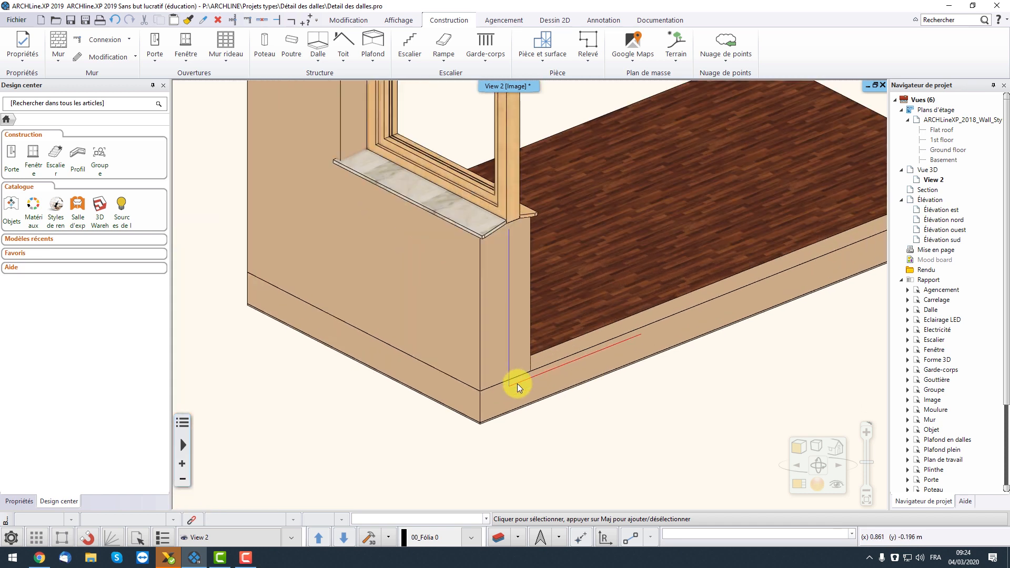
pyautogui.click(505, 314)
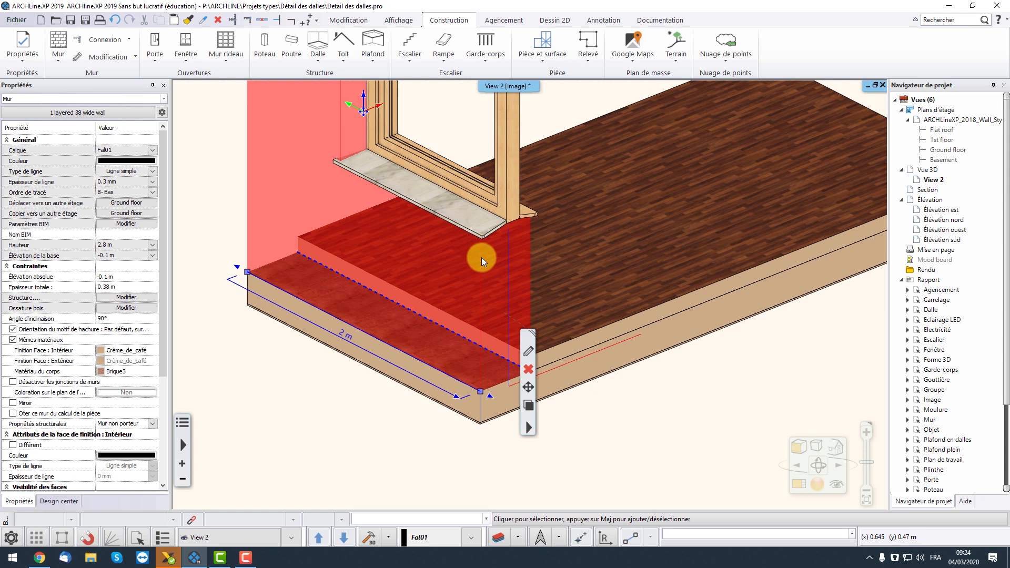
pyautogui.click(527, 354)
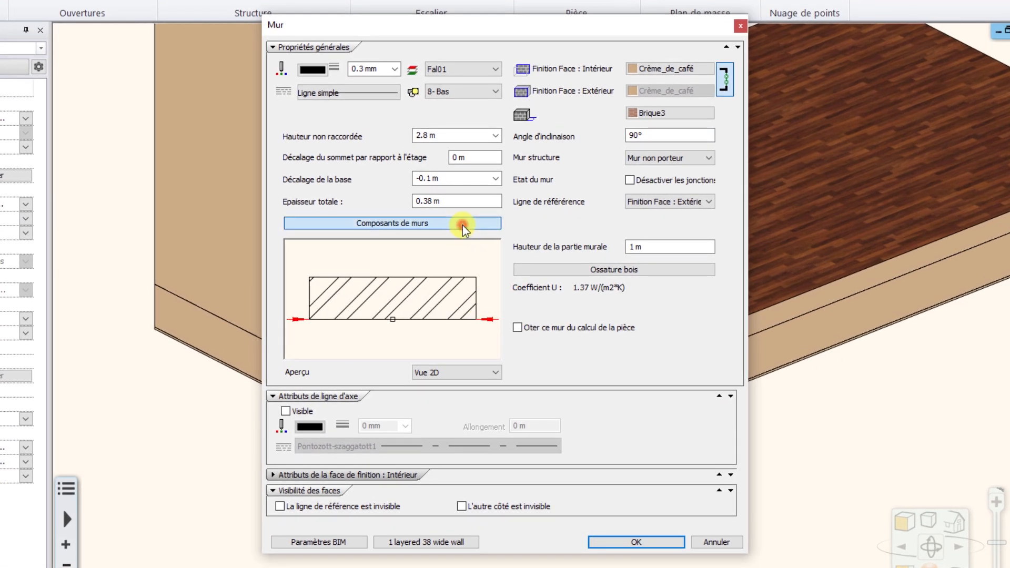
pyautogui.click(464, 224)
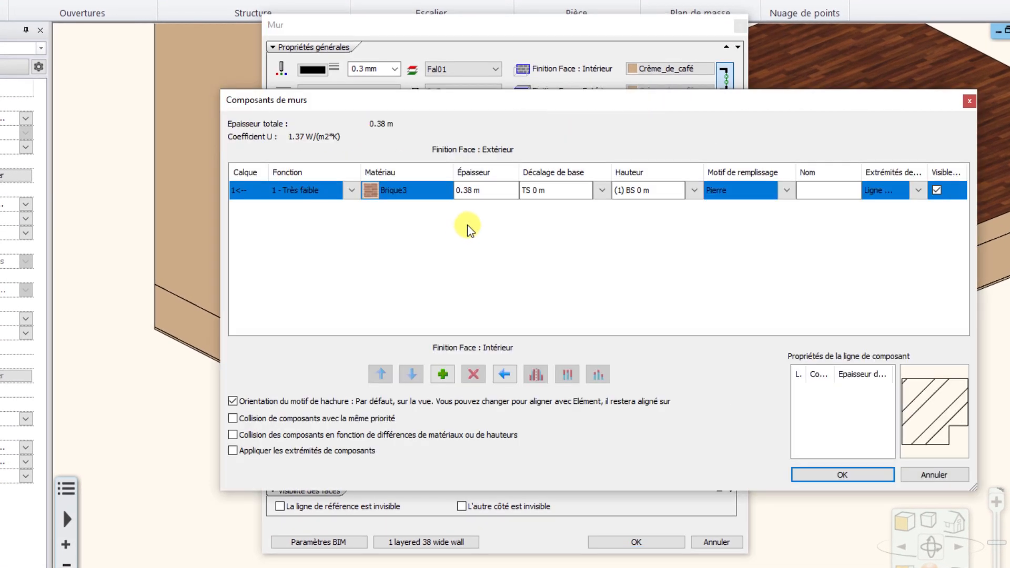
pyautogui.click(442, 374)
pyautogui.click(443, 374)
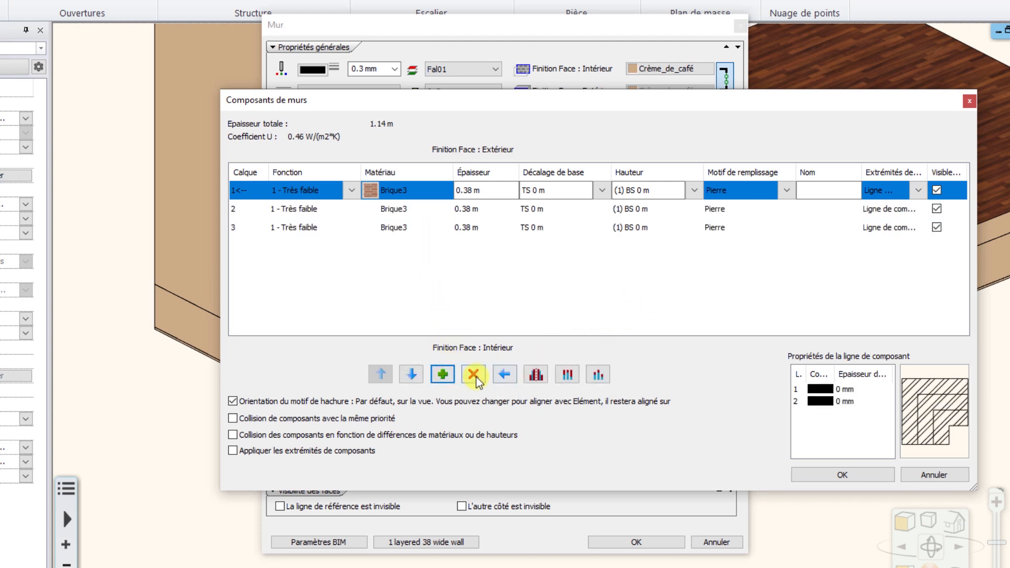
pyautogui.click(416, 226)
pyautogui.click(473, 374)
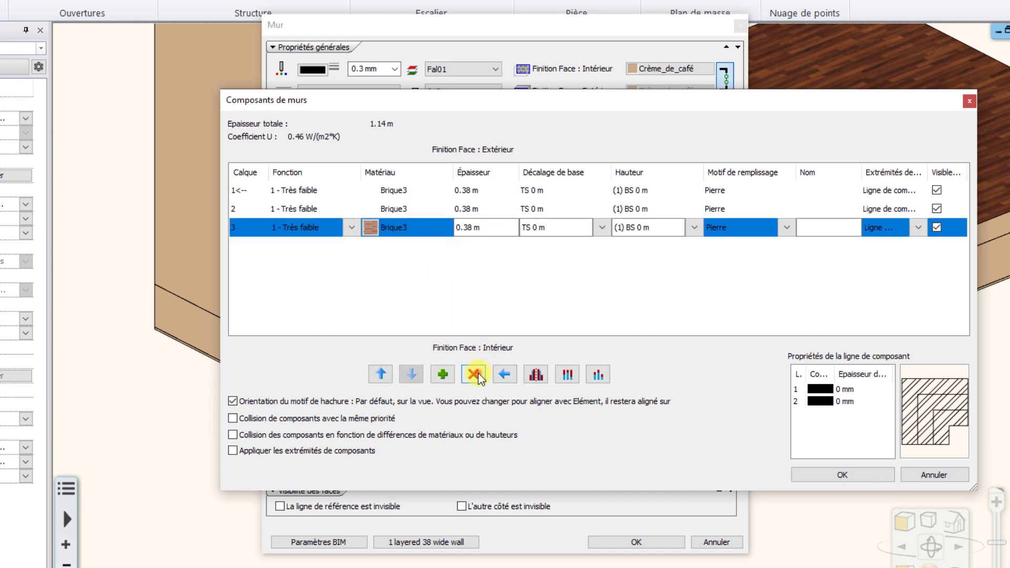
pyautogui.click(418, 211)
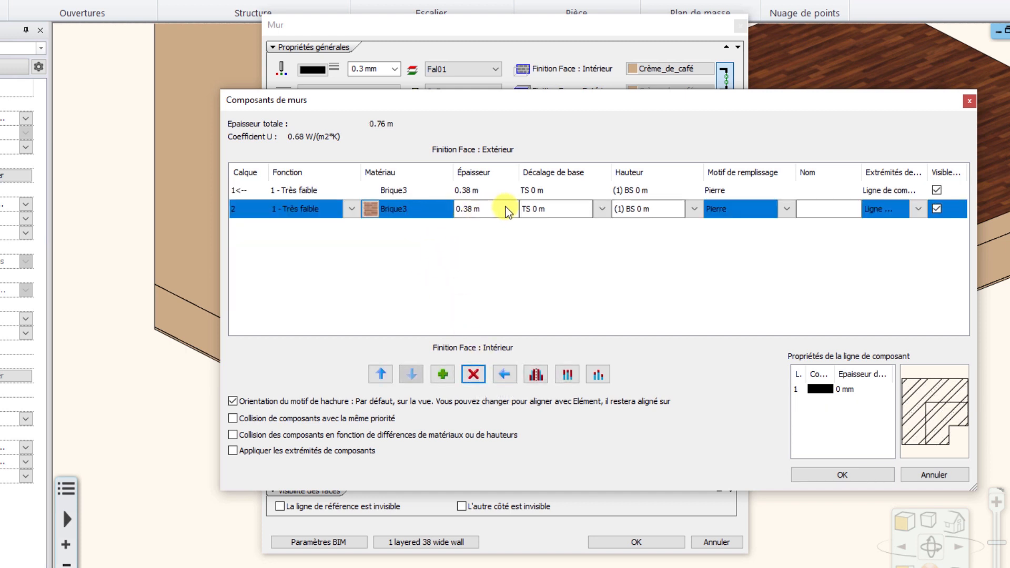
# Set the thickness of the outer Brique3 component to 0.08 m and the inner one to 0.3 m
pyautogui.click(424, 191)
pyautogui.click(498, 192)
pyautogui.click(472, 190)
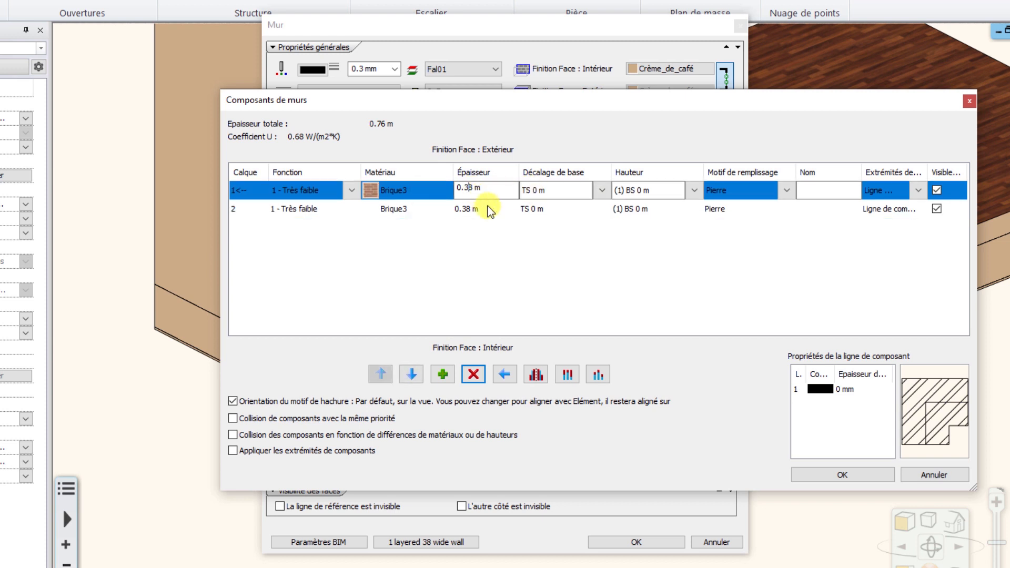
pyautogui.write('0')
pyautogui.click(468, 209)
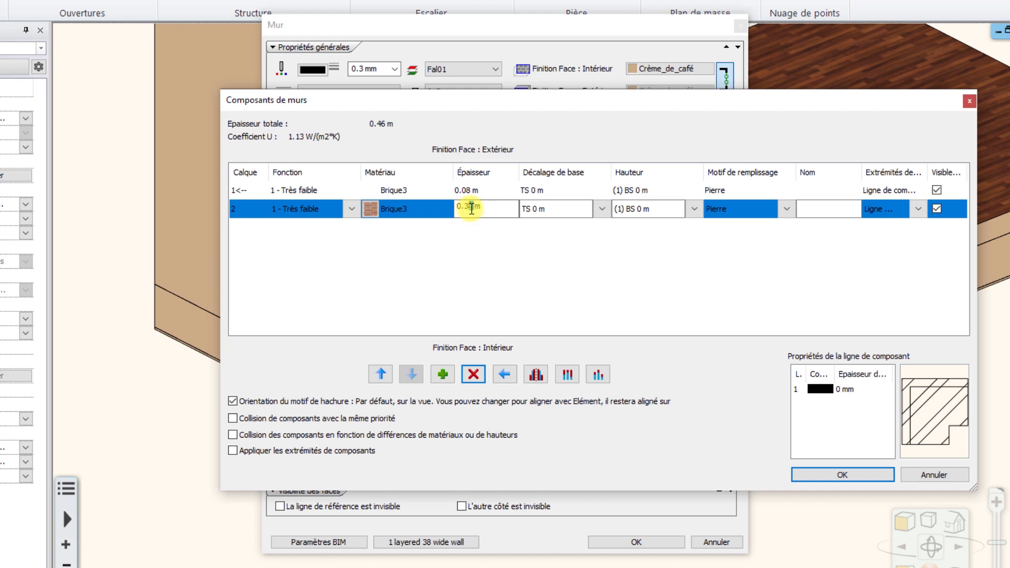
pyautogui.press('Delete')
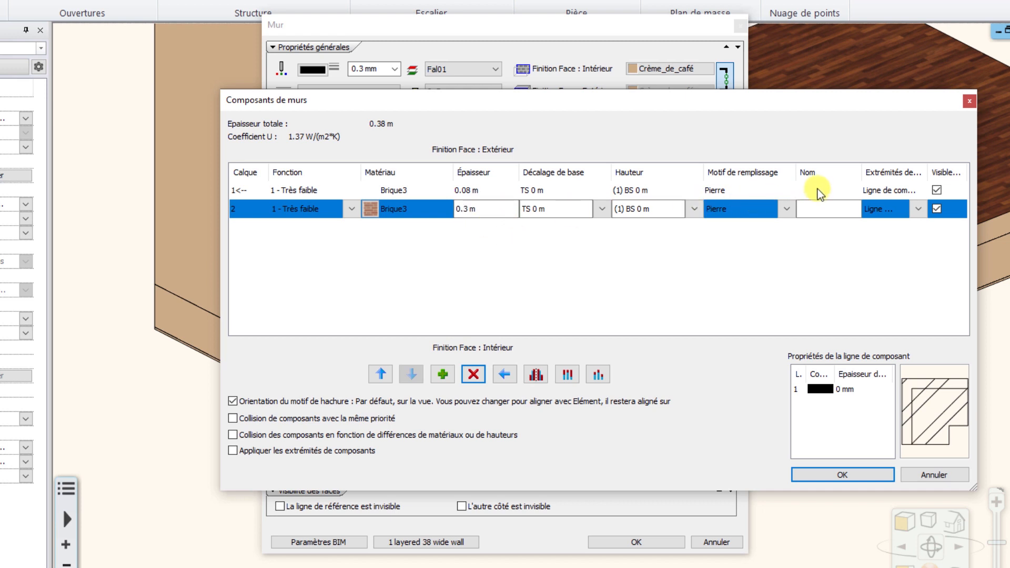
# Change the fill pattern of the 0.08 m outer wall component to the Isolation thermique hatch
pyautogui.click(787, 193)
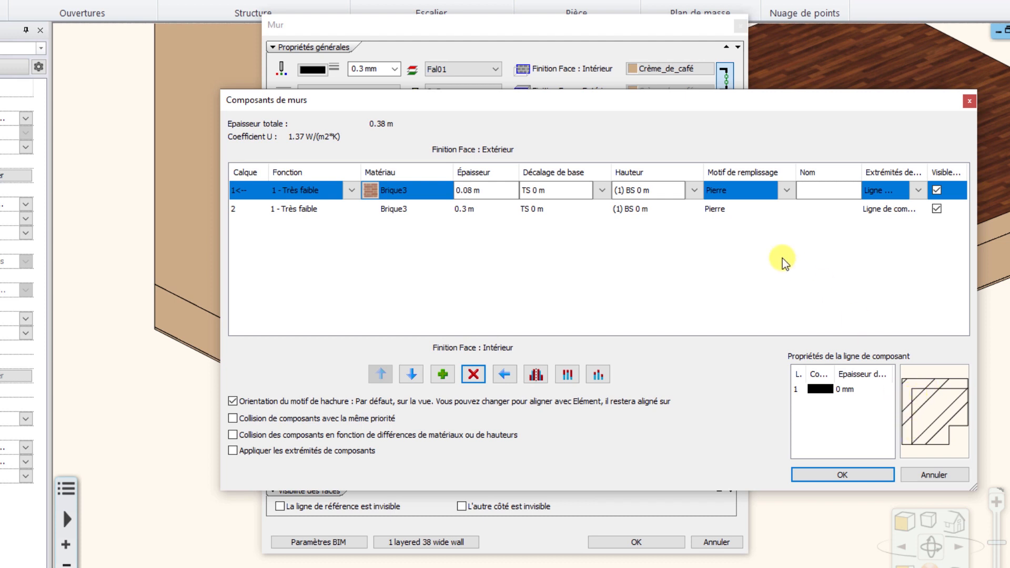
pyautogui.click(786, 191)
pyautogui.click(750, 208)
pyautogui.click(744, 263)
pyautogui.click(759, 250)
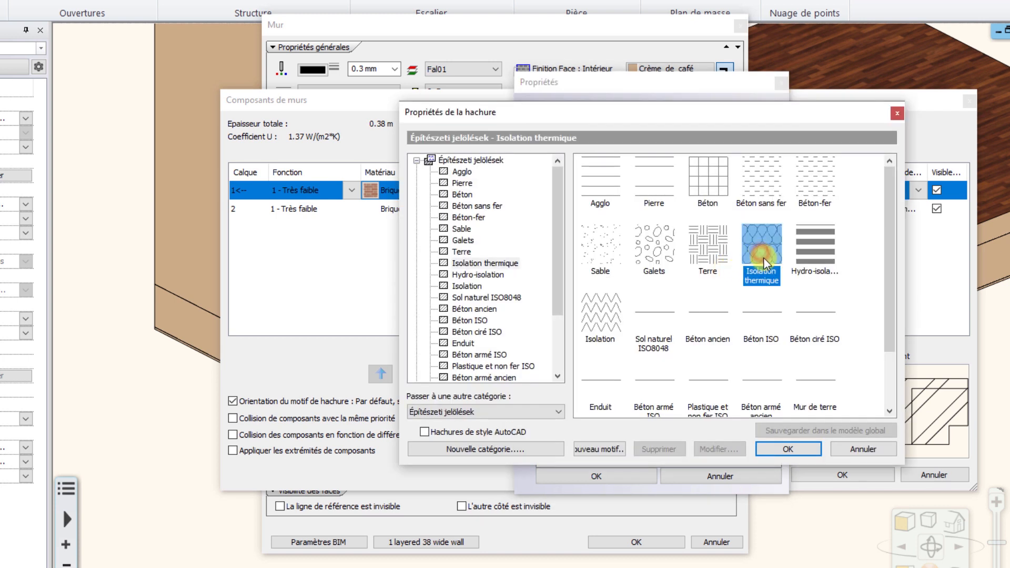
pyautogui.click(790, 449)
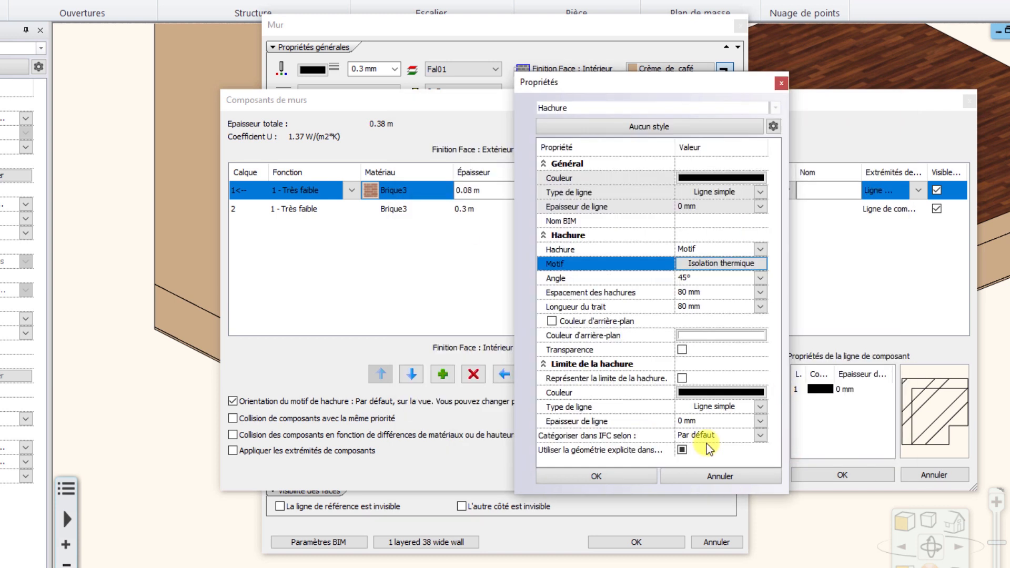
pyautogui.click(640, 476)
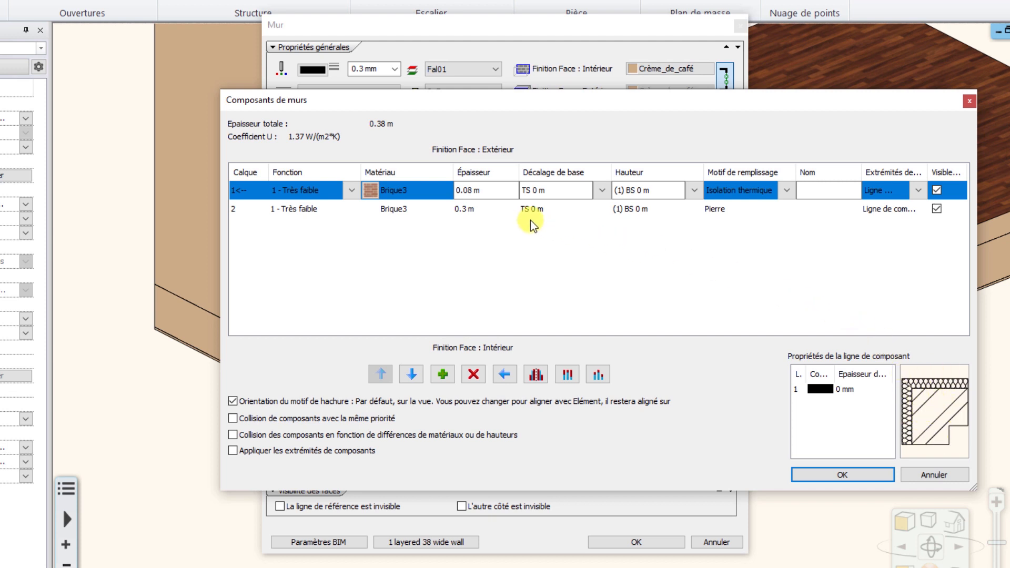
# Assign the Isolation thermique material to the 0.08 m outer component and apply the wall properties
pyautogui.click(387, 194)
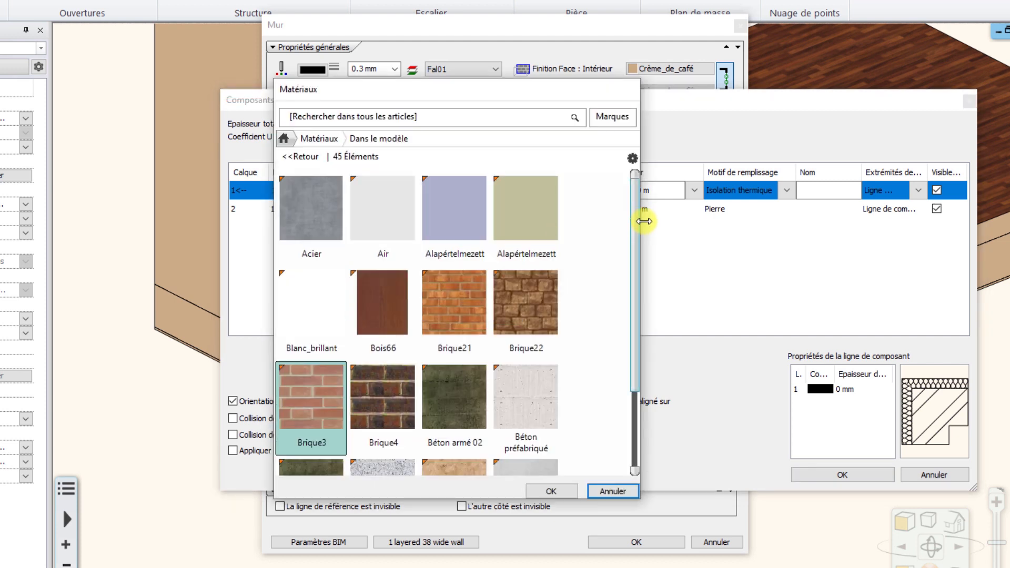
pyautogui.scroll(-5, 637, 221)
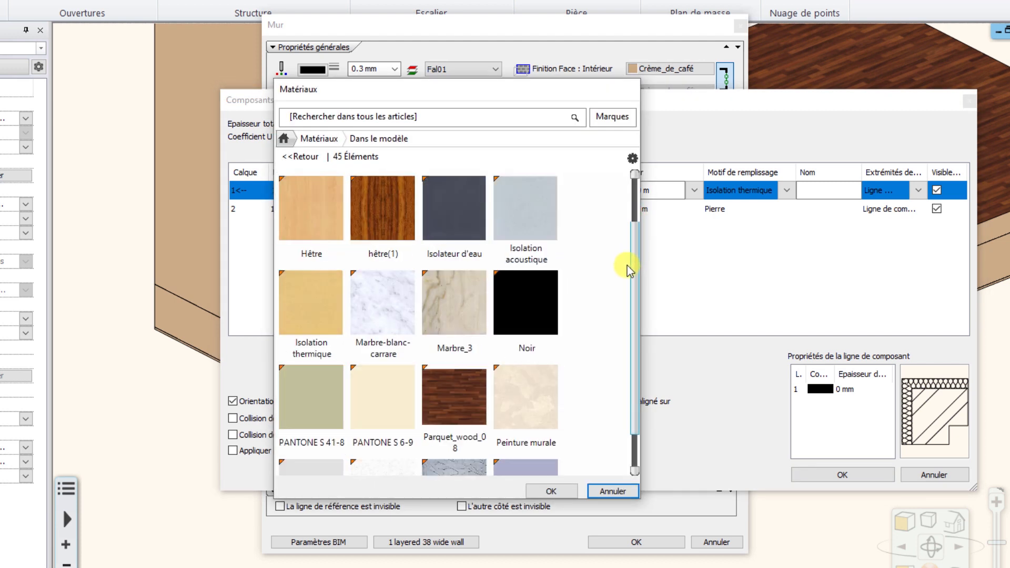
pyautogui.click(297, 329)
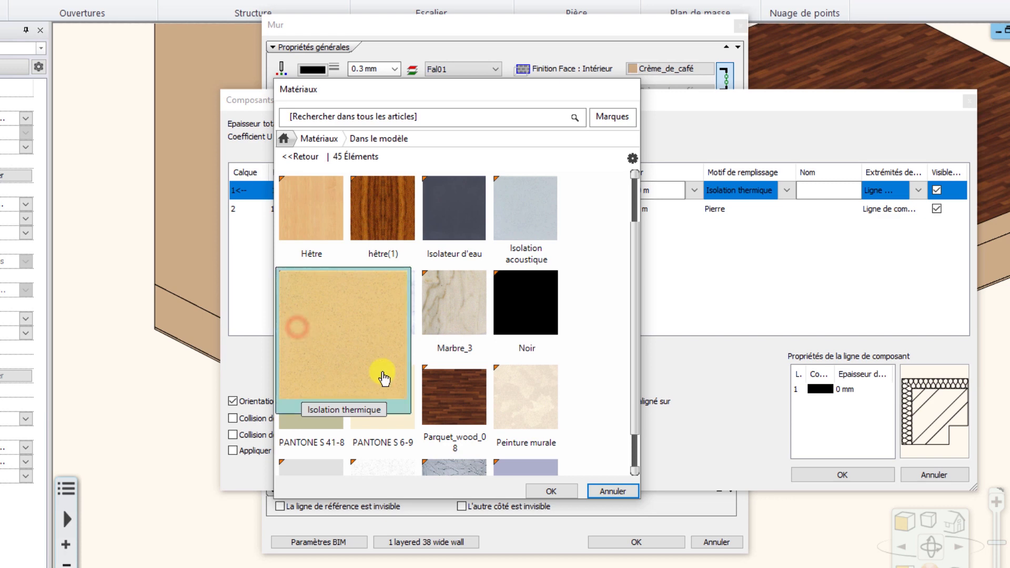
pyautogui.click(555, 491)
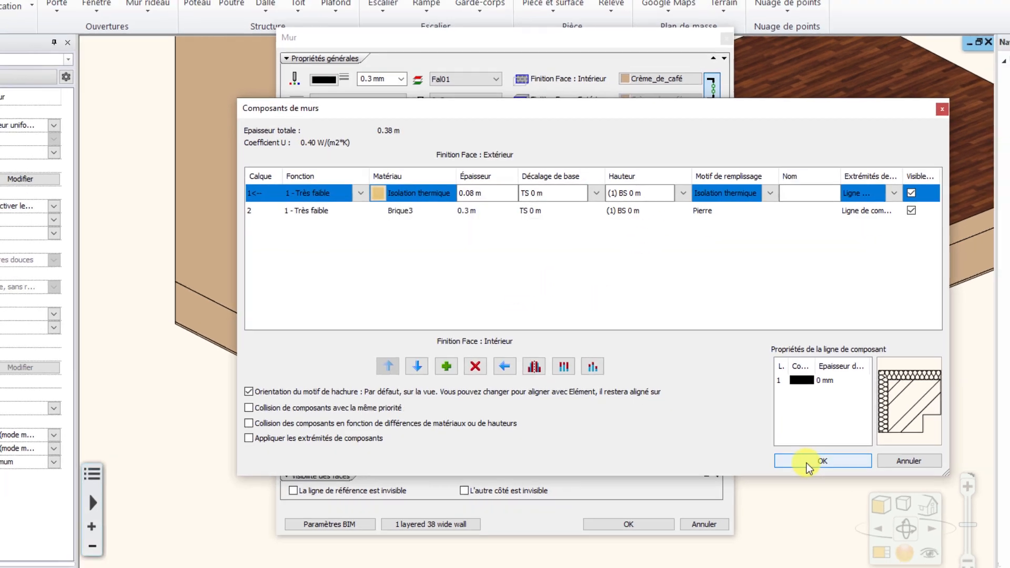
pyautogui.click(843, 474)
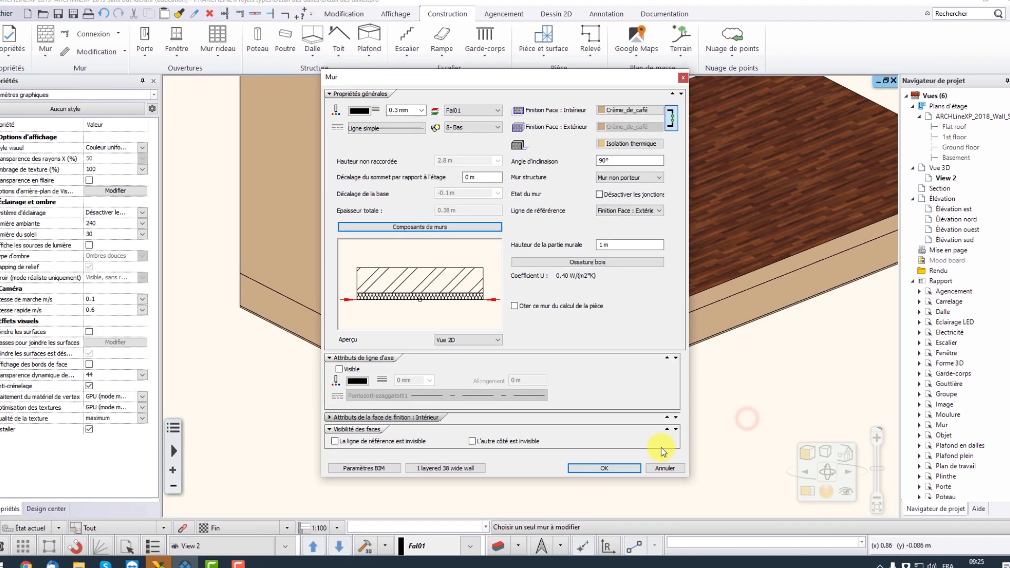
pyautogui.click(653, 542)
# Link the base of the window wall's Isolation thermique component to LE - Bordure and apply the wall properties
pyautogui.scroll(1, 513, 369)
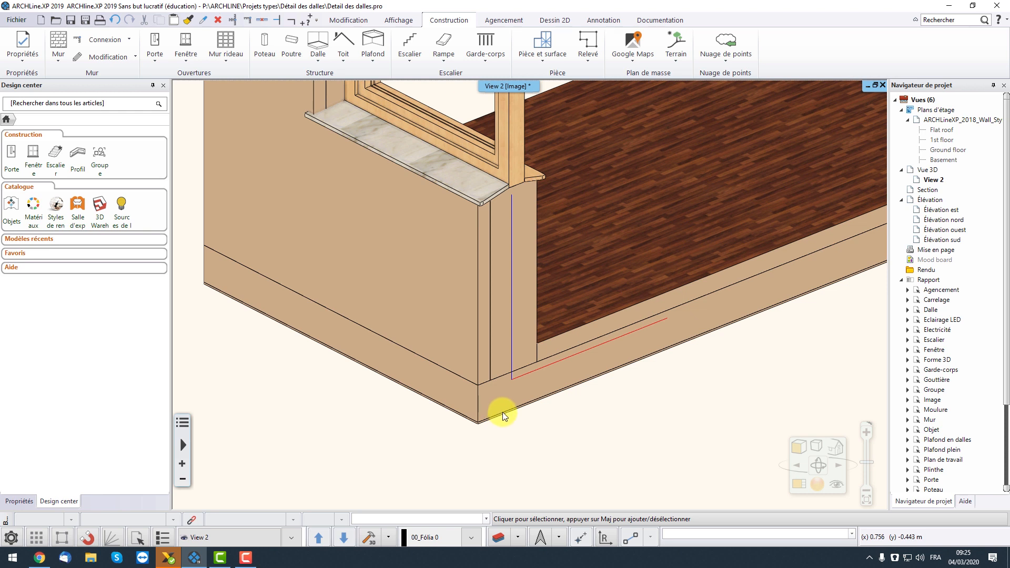
pyautogui.scroll(1, 500, 351)
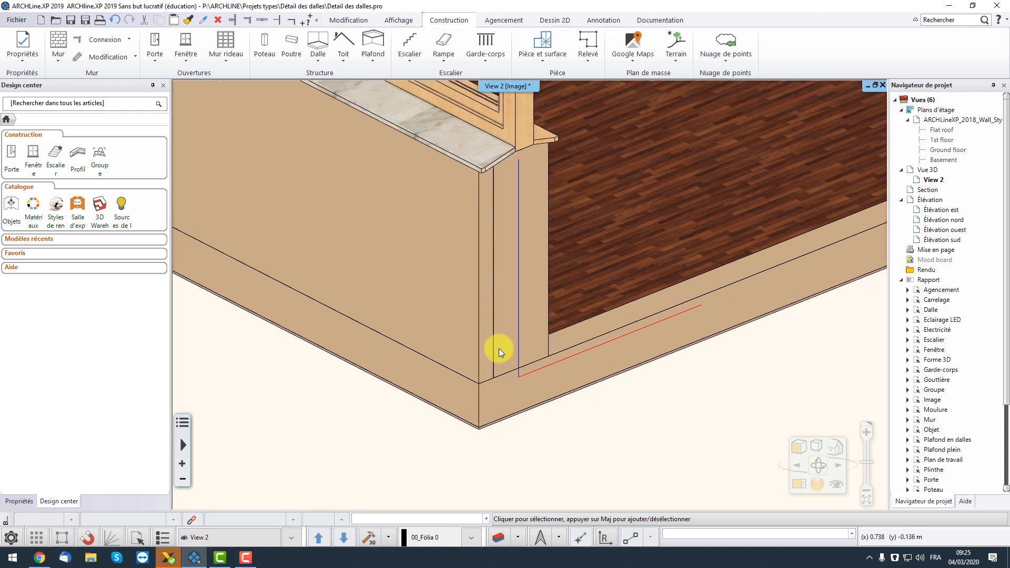
pyautogui.scroll(-2, 497, 350)
pyautogui.click(502, 312)
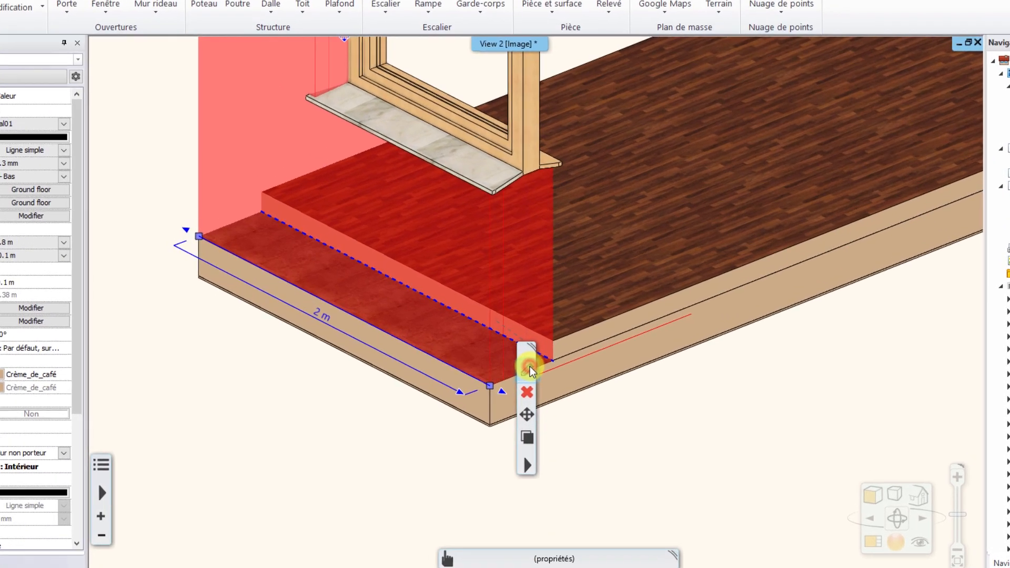
pyautogui.click(523, 346)
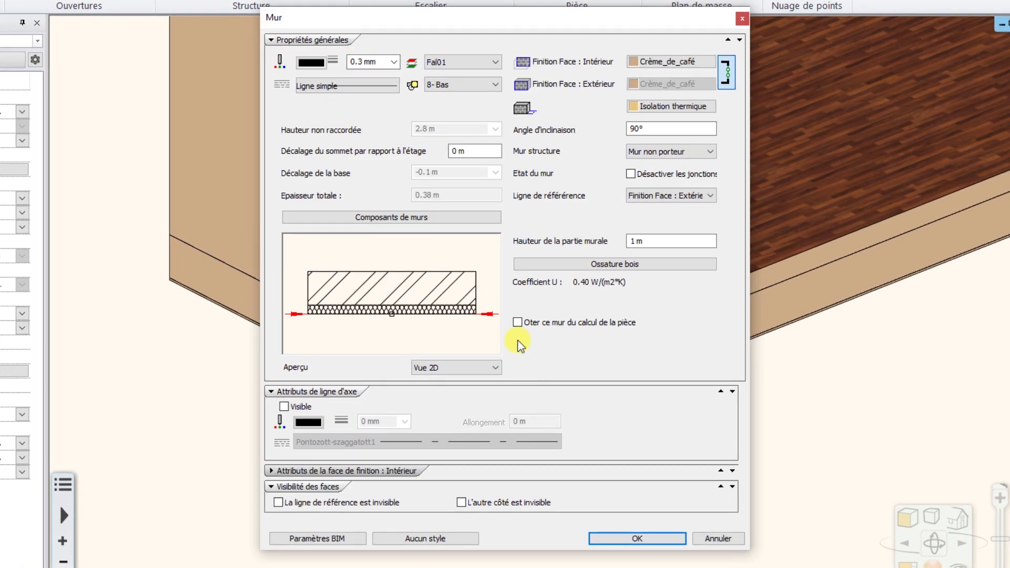
pyautogui.click(456, 218)
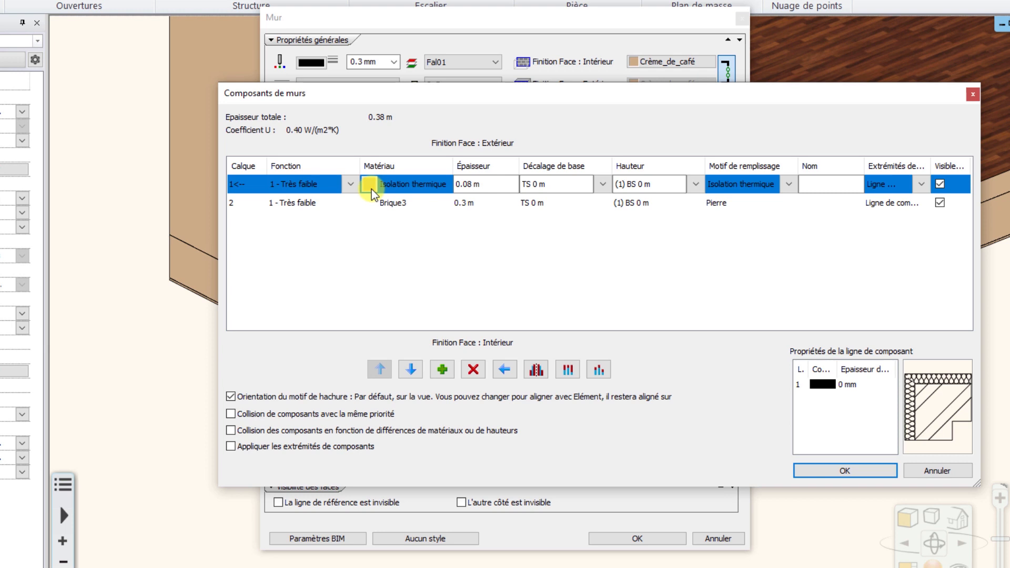
pyautogui.click(603, 185)
pyautogui.click(566, 198)
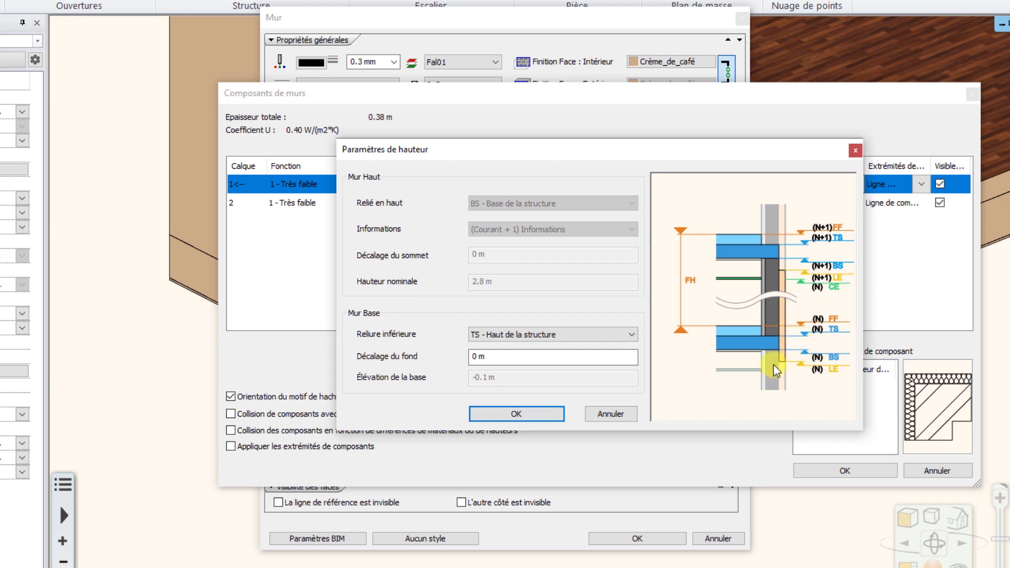
pyautogui.click(631, 334)
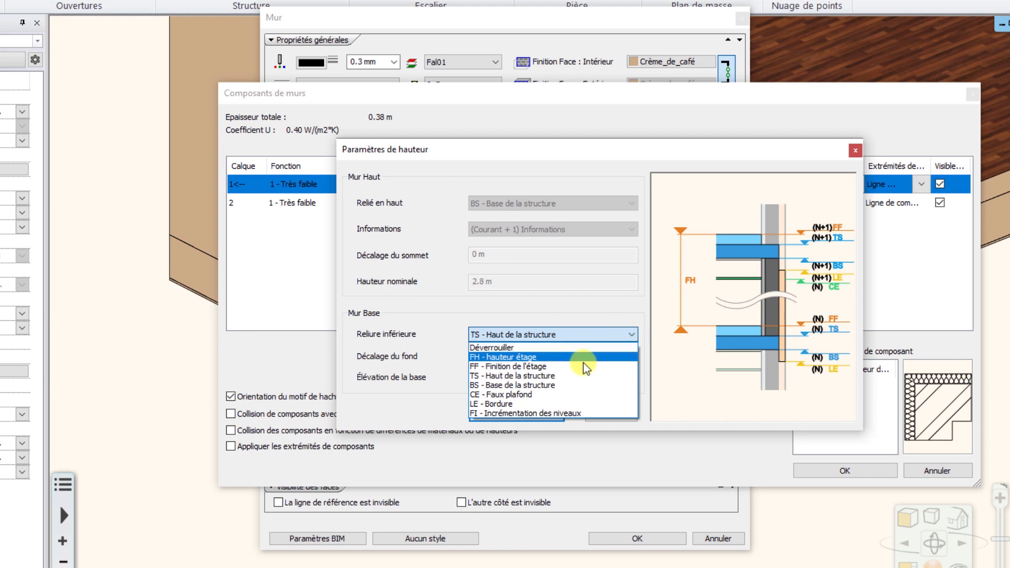
pyautogui.click(491, 405)
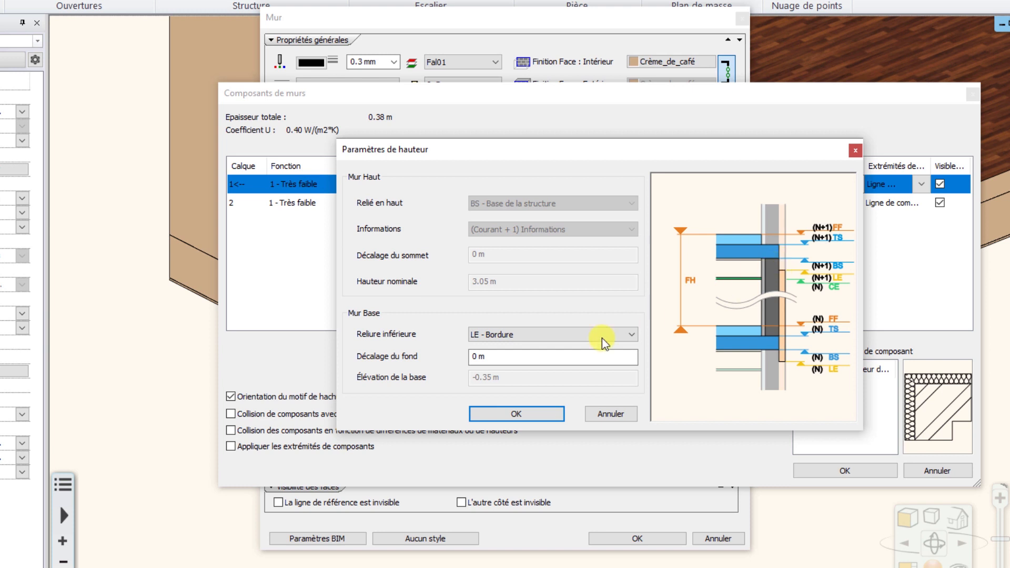
pyautogui.click(519, 415)
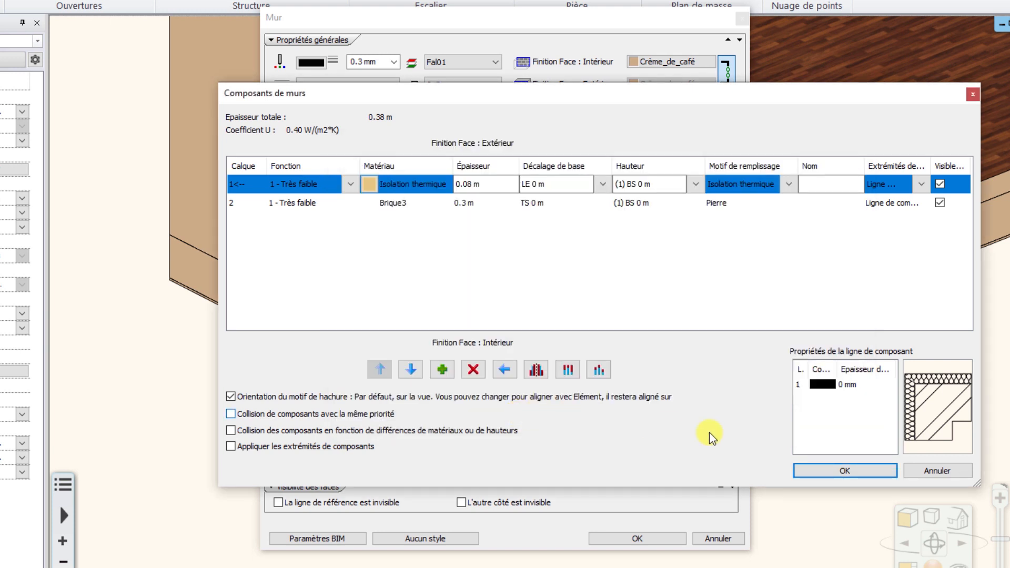
pyautogui.click(805, 470)
pyautogui.click(653, 537)
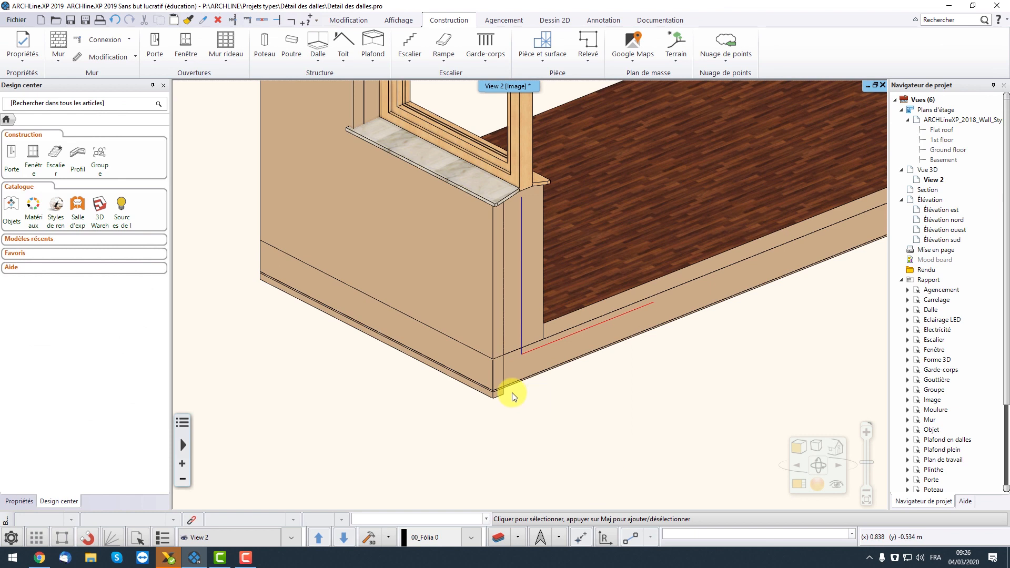
# Regenerate the 3D model and inspect how the insulation layer's lower edge meets the slab corner
pyautogui.scroll(3, 505, 389)
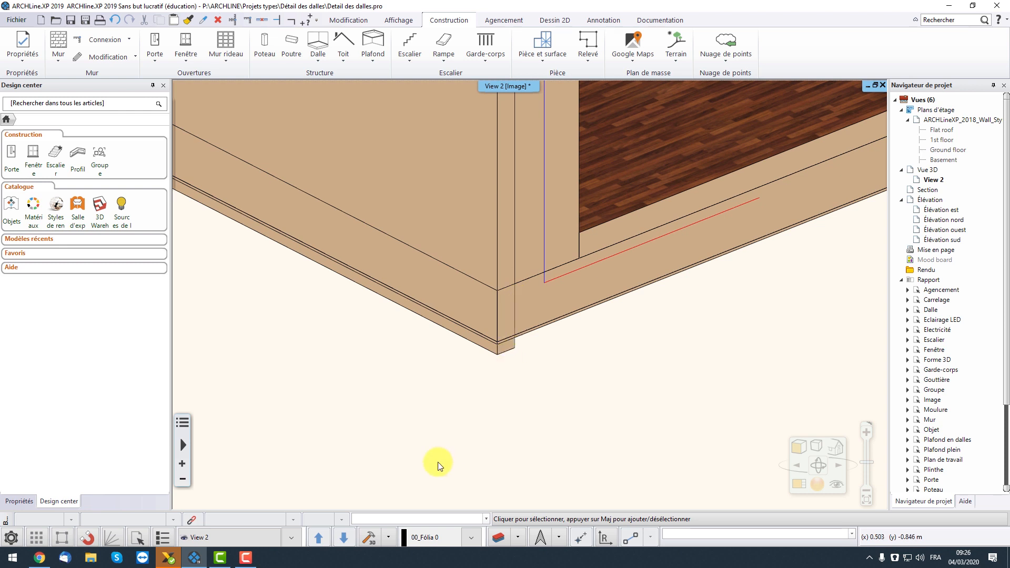
pyautogui.click(369, 539)
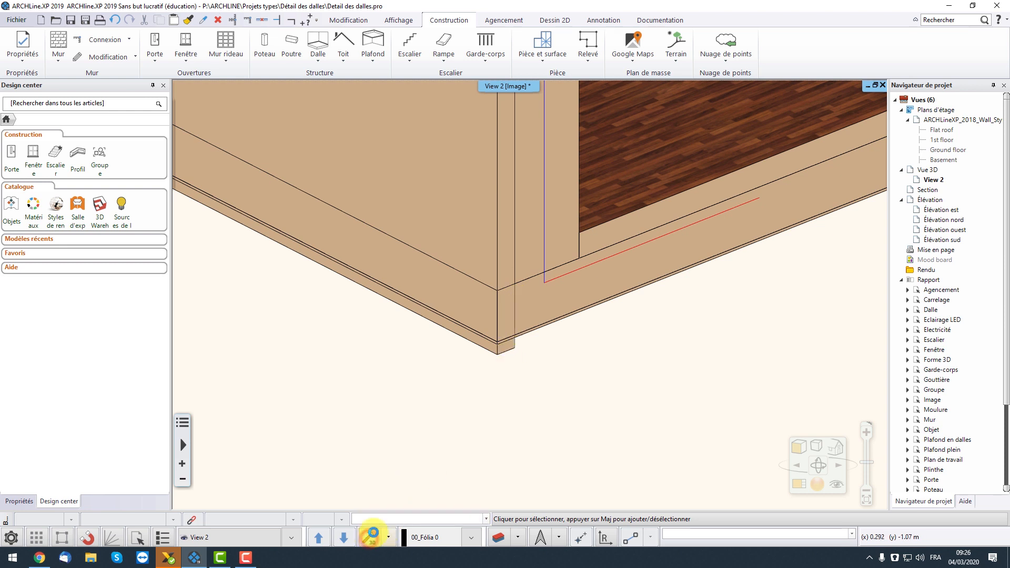
pyautogui.scroll(2, 586, 314)
pyautogui.scroll(3, 544, 305)
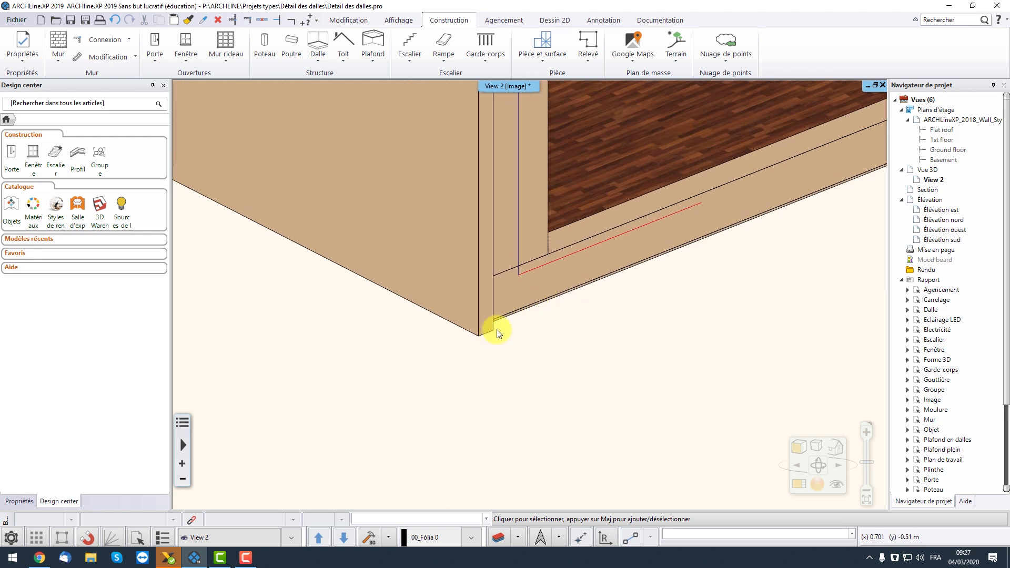
pyautogui.scroll(-2, 556, 319)
pyautogui.scroll(2, 531, 320)
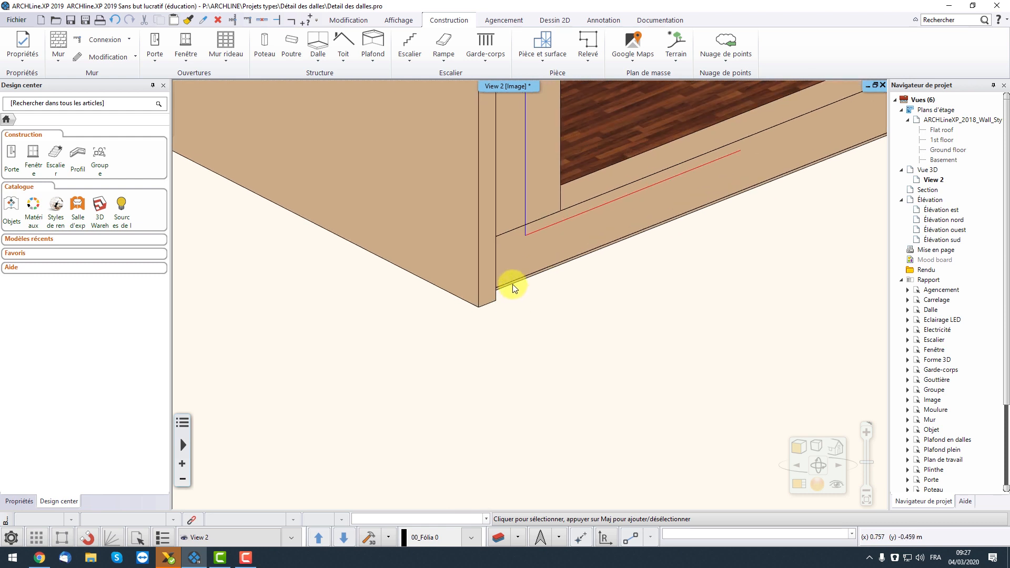
# Select the window wall at the slab corner in the 3D view and open the level properties of the floor plans
pyautogui.scroll(2, 495, 339)
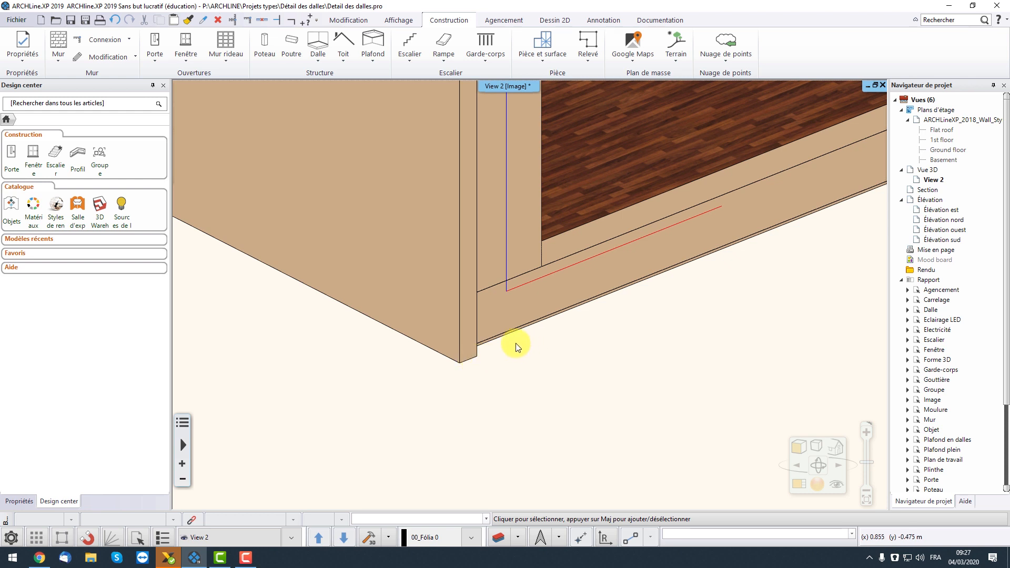
pyautogui.click(457, 257)
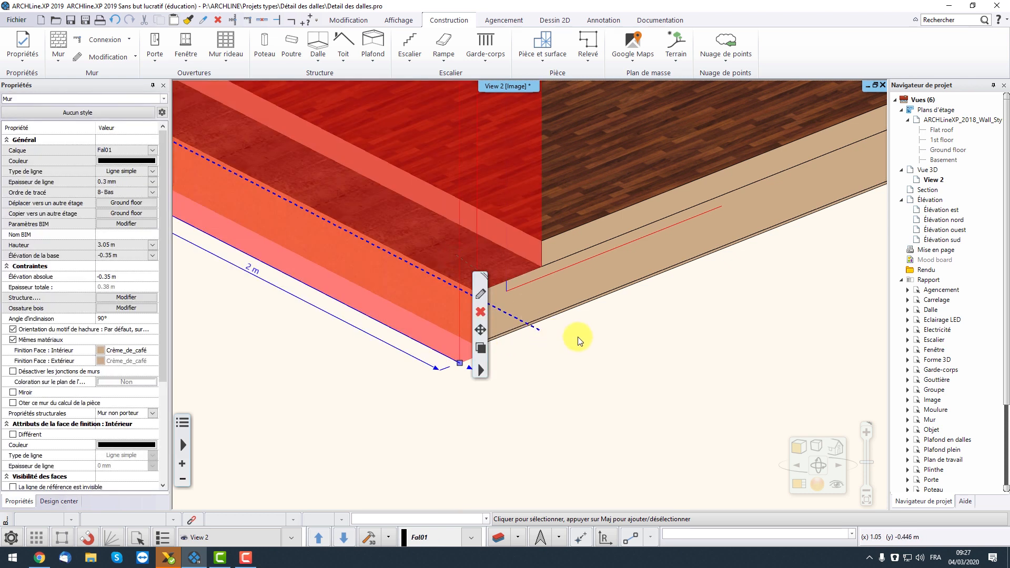
pyautogui.scroll(-3, 579, 339)
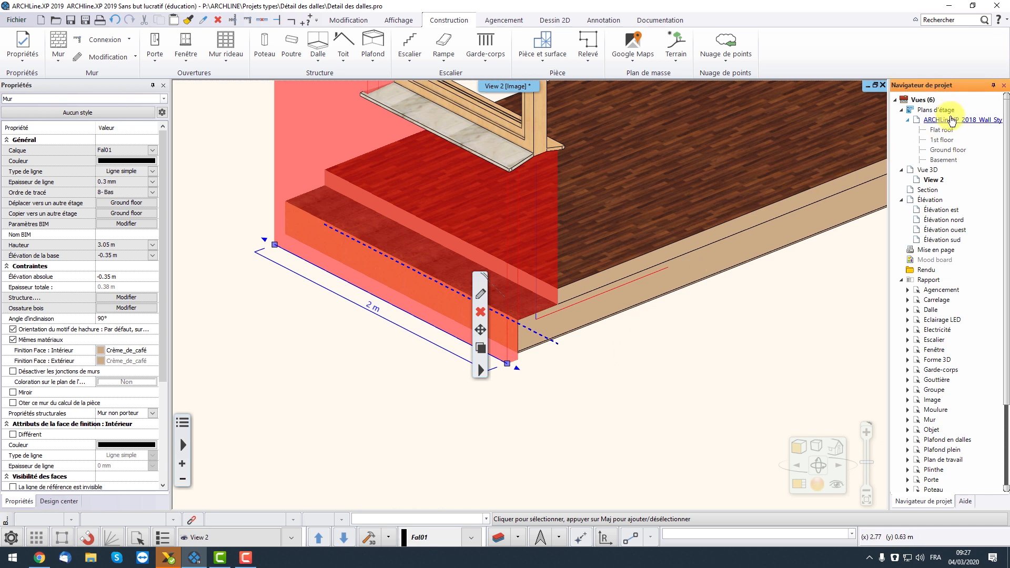
pyautogui.rightClick(952, 121)
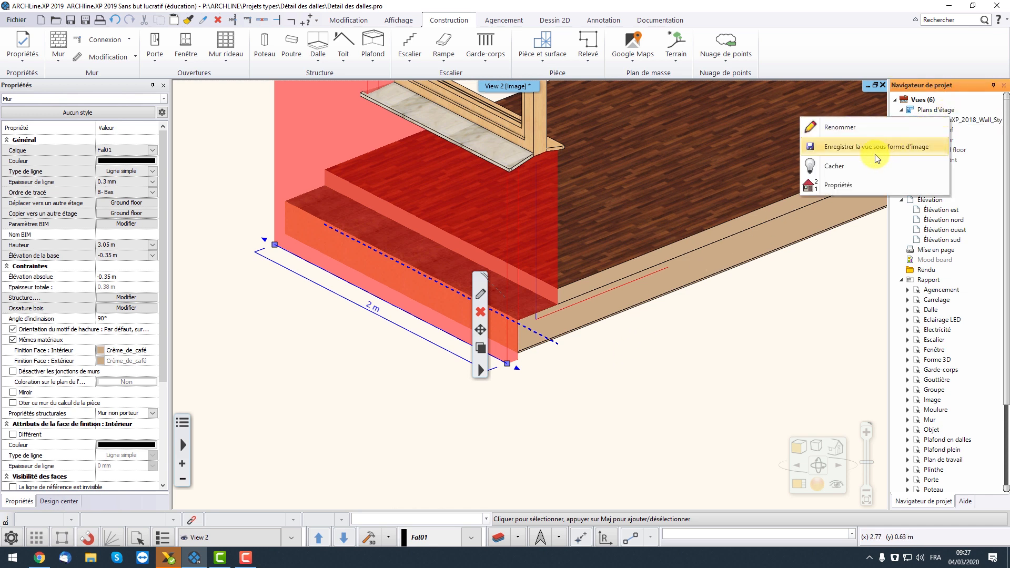
pyautogui.click(840, 187)
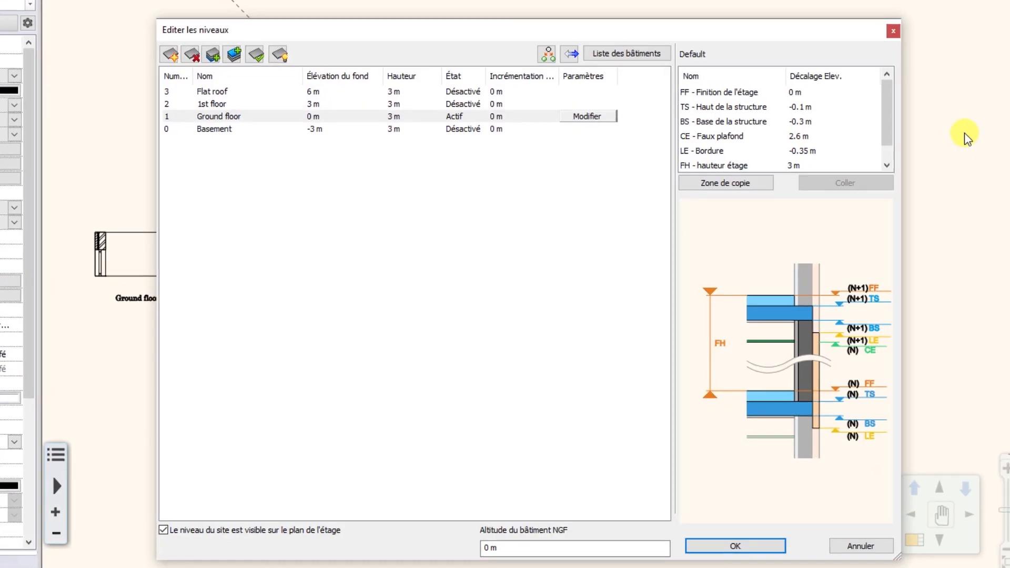
# Set the Ground floor's LE - Bordure elevation offset to -0.50 m and apply the level settings
pyautogui.moveTo(890, 112)
pyautogui.mouseDown()
pyautogui.moveTo(889, 124)
pyautogui.moveTo(887, 108)
pyautogui.mouseUp()
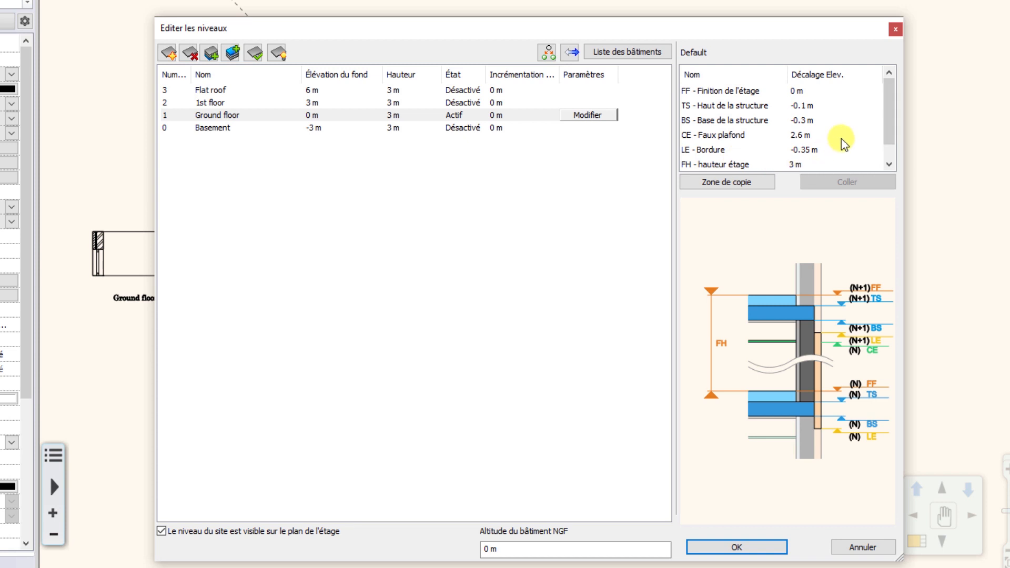
pyautogui.click(891, 136)
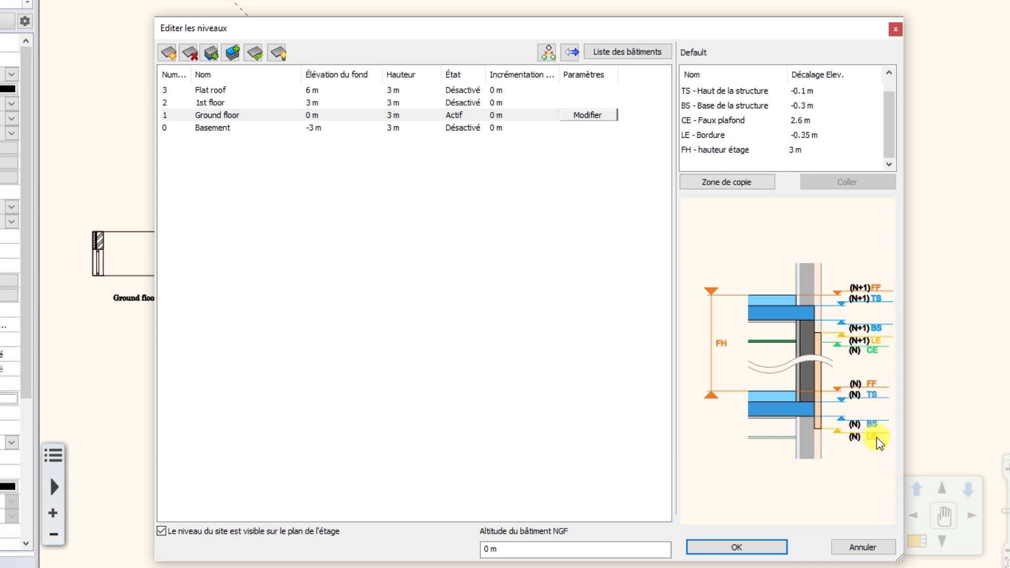
pyautogui.doubleClick(807, 135)
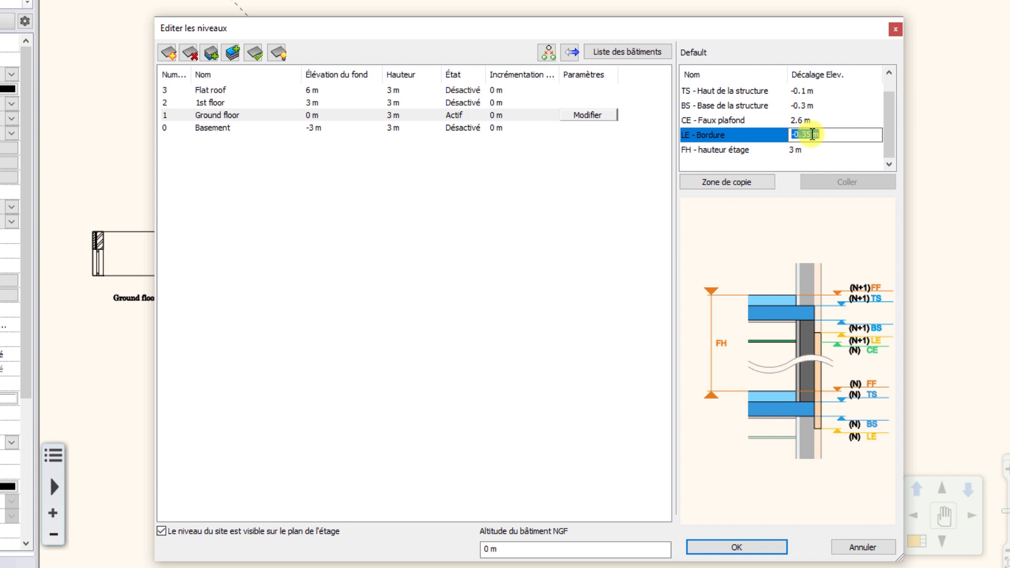
pyautogui.moveTo(502, 30); pyautogui.dragTo(514, 10)
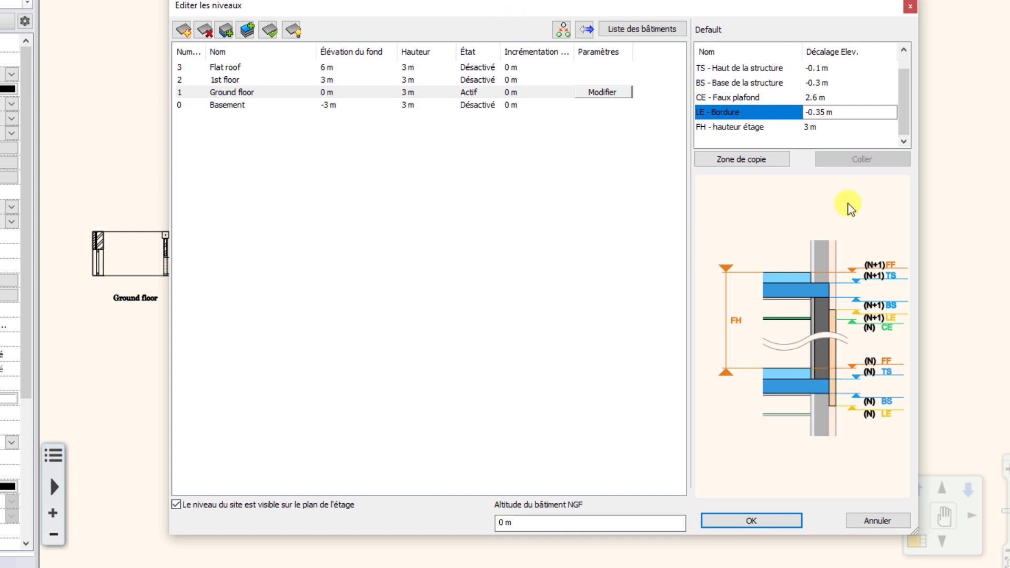
pyautogui.doubleClick(825, 111)
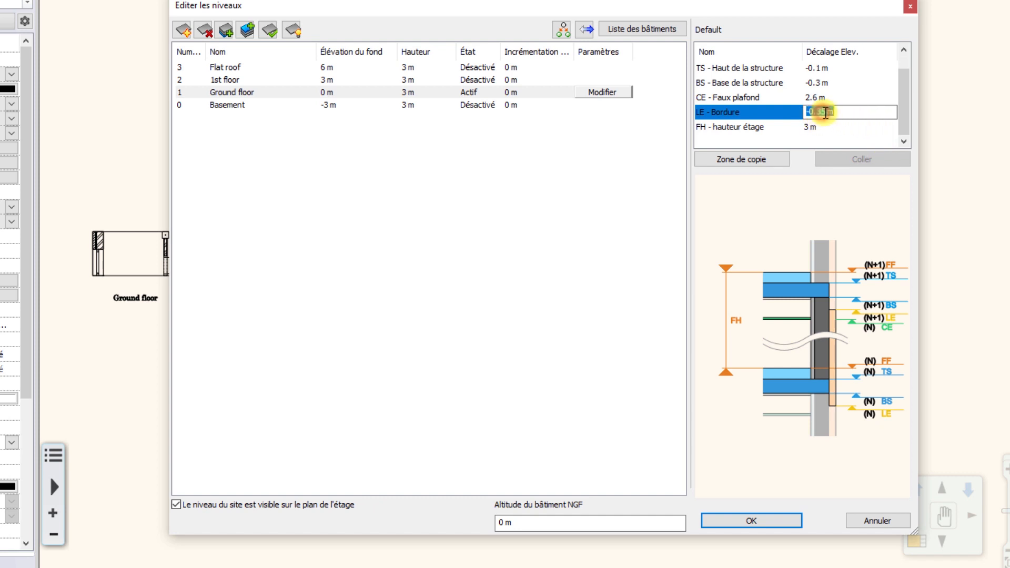
pyautogui.write('50')
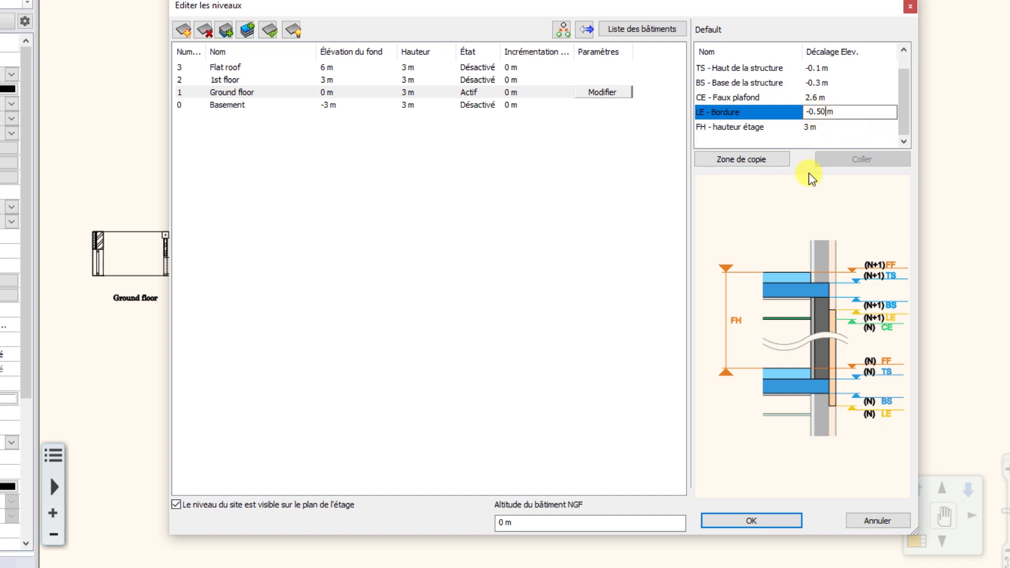
pyautogui.click(775, 523)
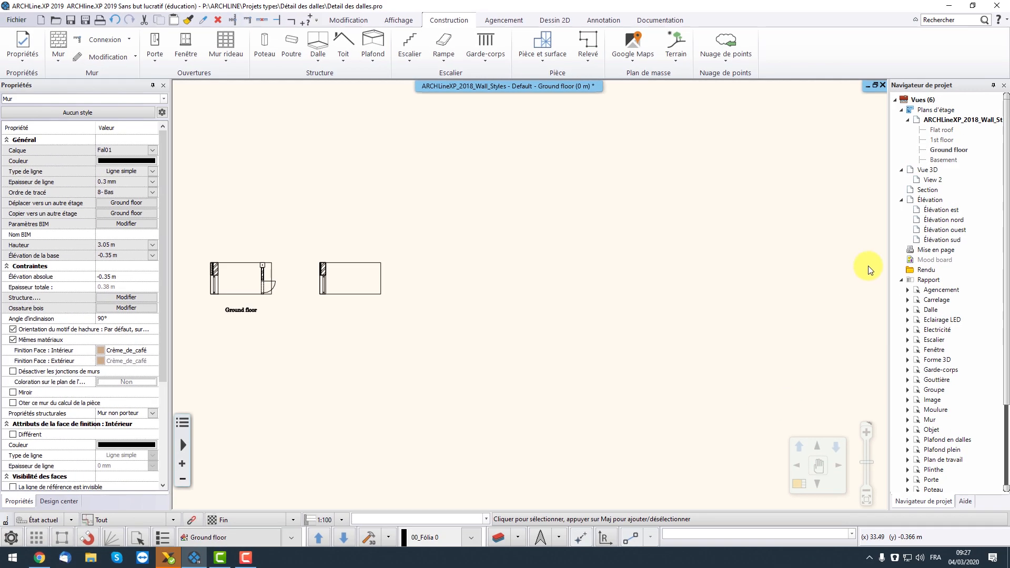
# Return to View 2 and inspect the insulation layer's lower edge against the slab underside
pyautogui.doubleClick(931, 180)
pyautogui.scroll(5, 534, 300)
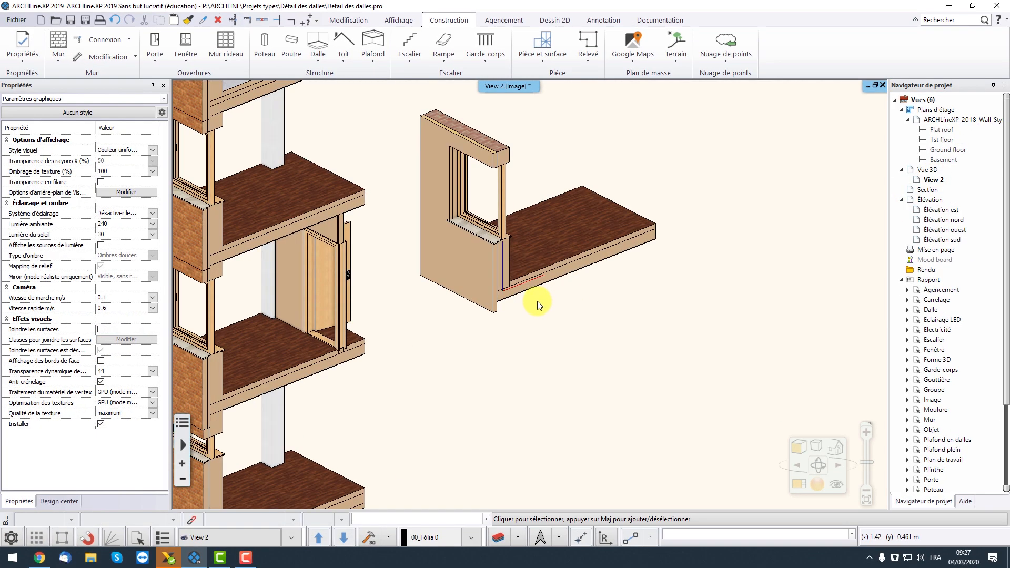
pyautogui.scroll(2, 494, 306)
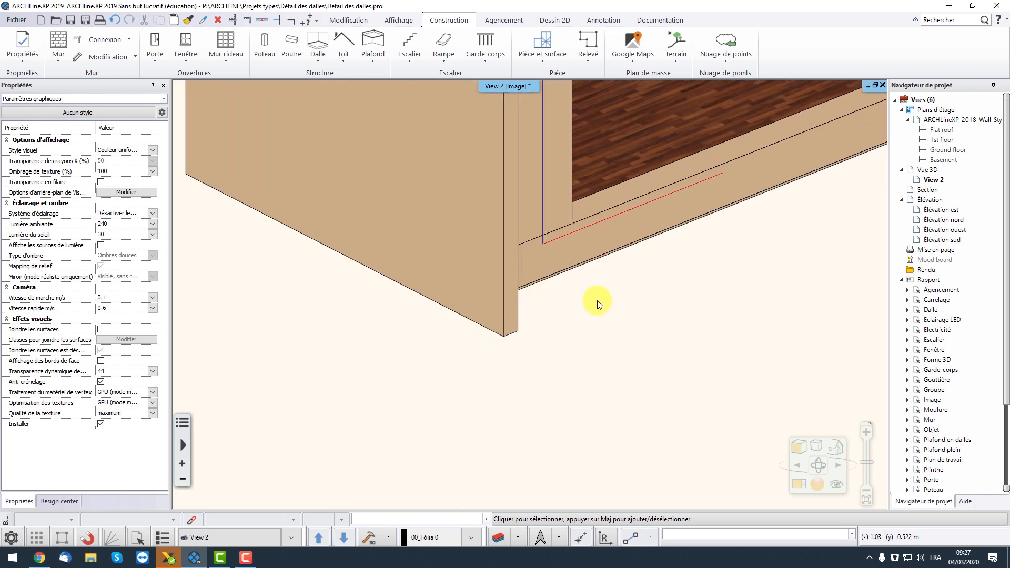
pyautogui.scroll(-3, 596, 296)
pyautogui.scroll(-3, 594, 292)
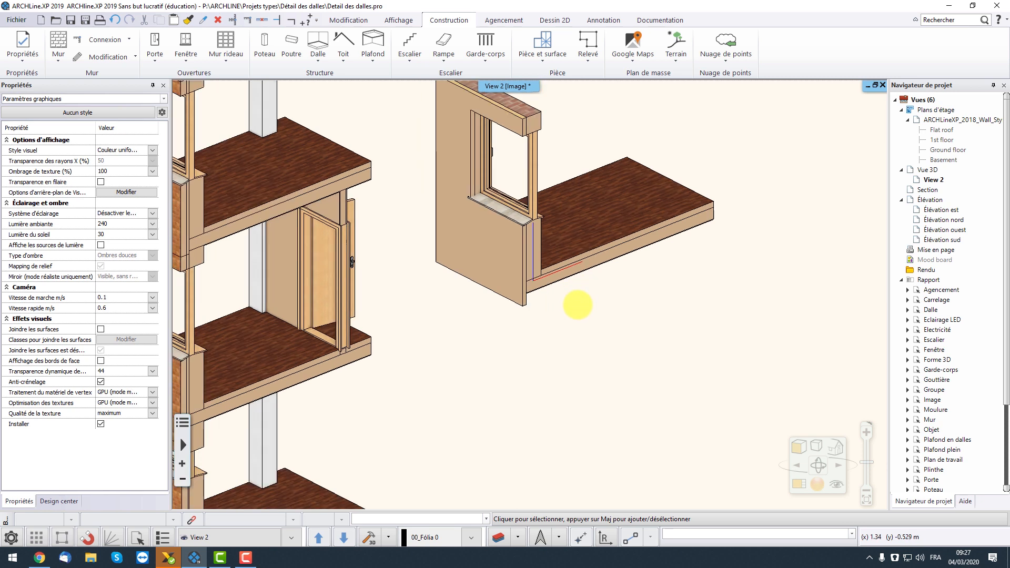
# Define a horizontal section line about 12 m long across both details on the Ground floor plan, facing the window side, and create its section view
pyautogui.doubleClick(957, 152)
pyautogui.click(664, 21)
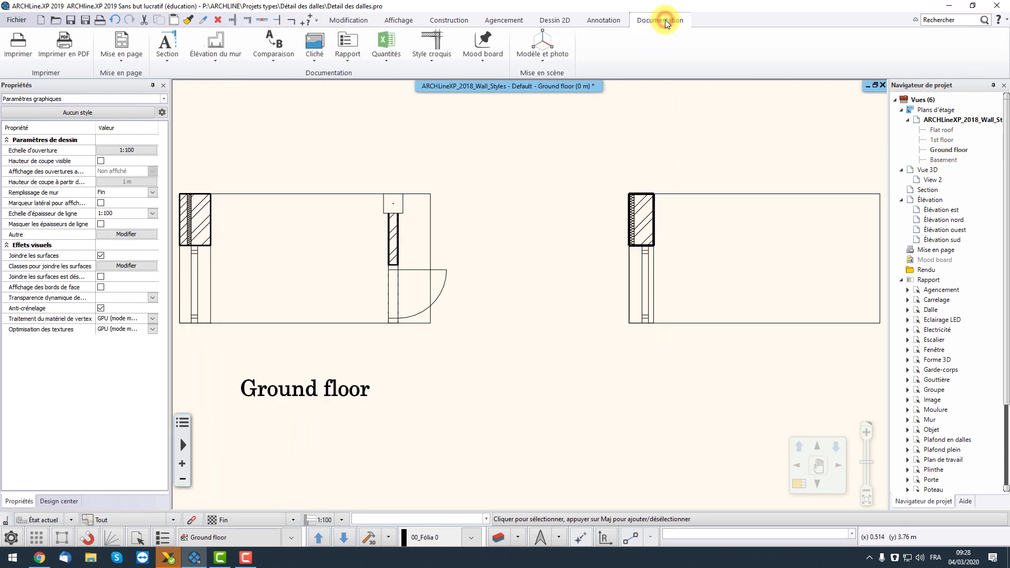
pyautogui.click(167, 50)
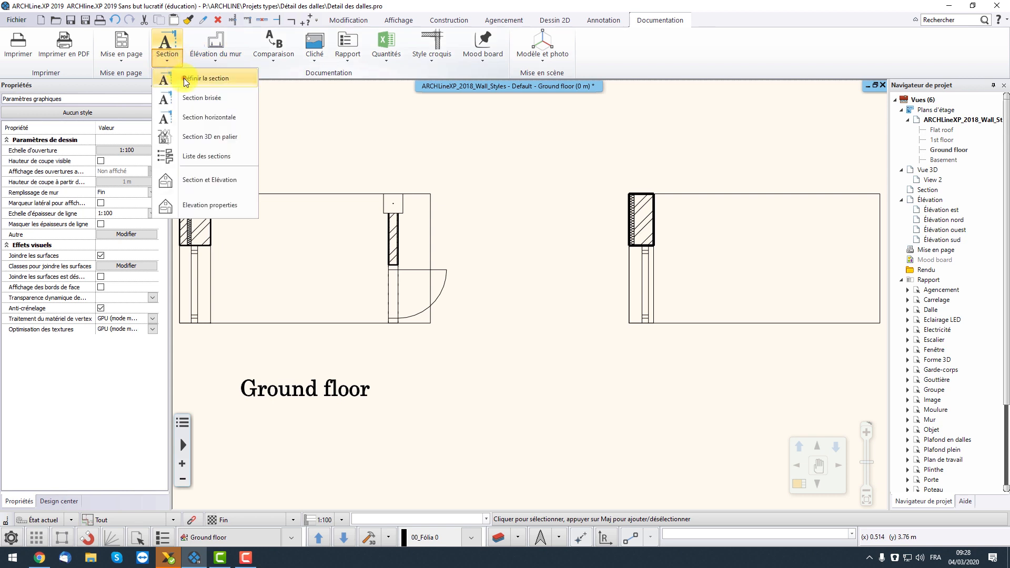
pyautogui.click(185, 82)
pyautogui.scroll(-1, 684, 373)
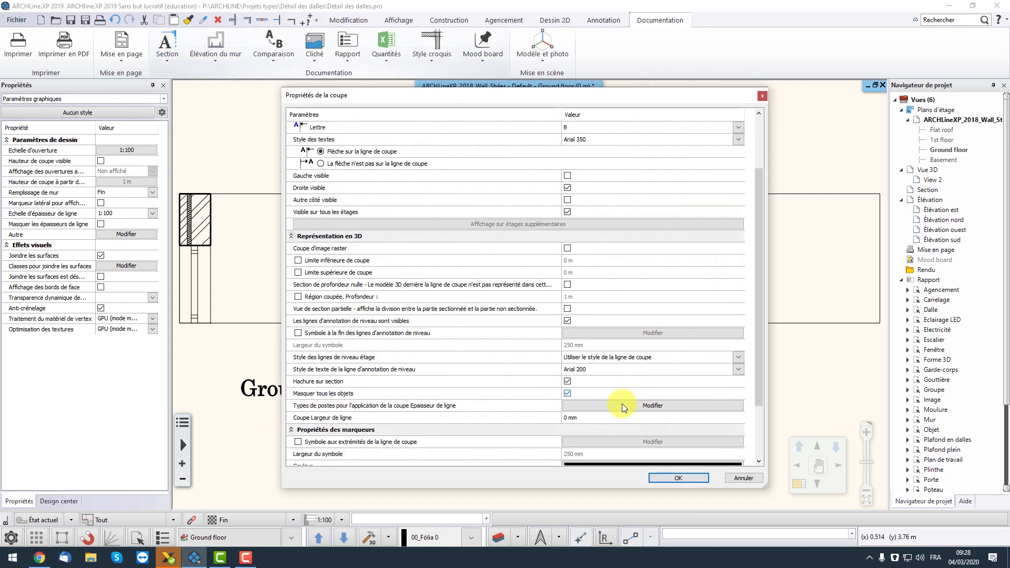
pyautogui.click(672, 480)
pyautogui.click(859, 260)
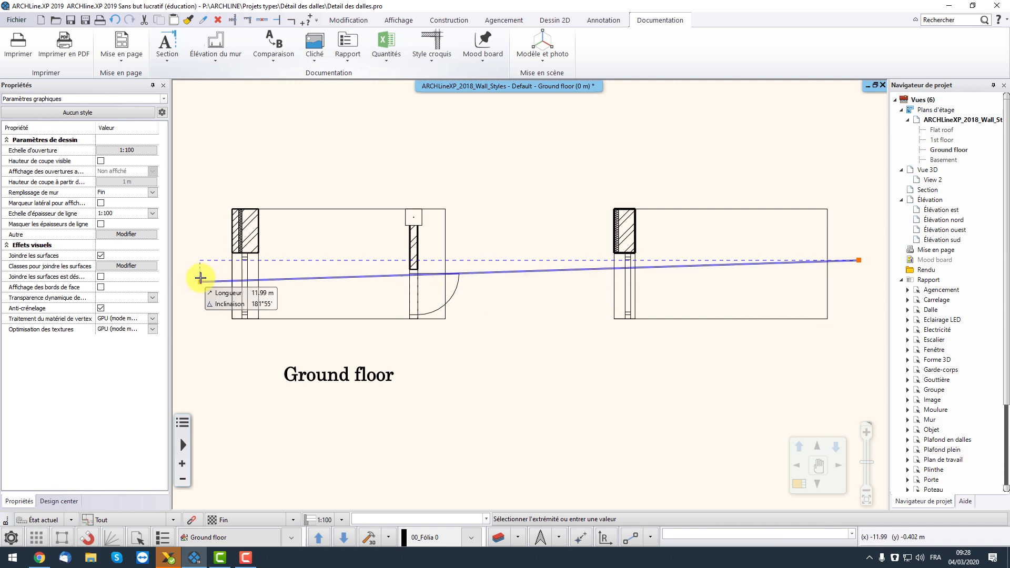
pyautogui.click(200, 260)
pyautogui.click(405, 316)
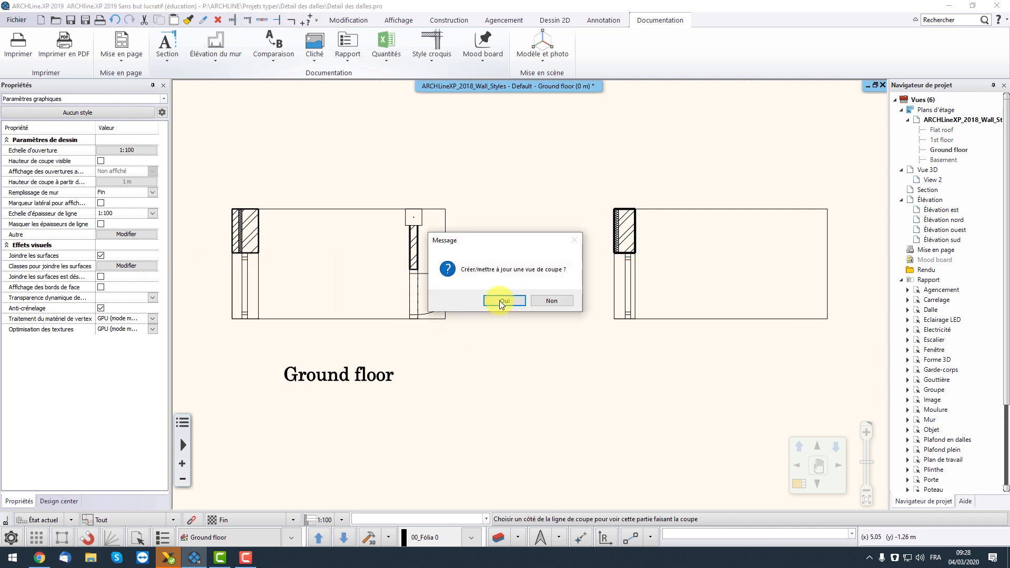
pyautogui.click(503, 301)
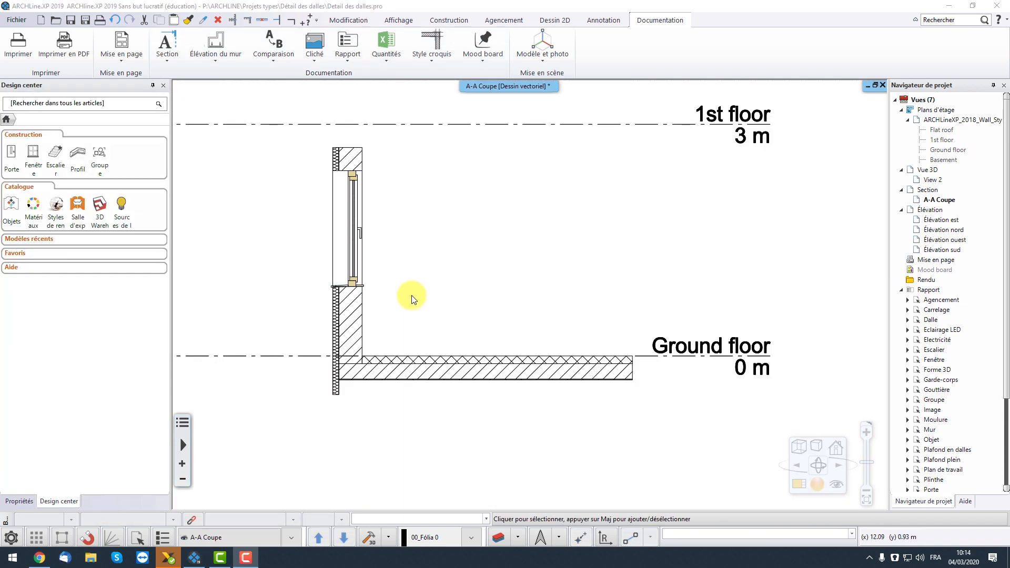
# Examine the slab-to-wall junction in the A-A Coupe section and compare it with the model in View 2
pyautogui.scroll(2, 390, 347)
pyautogui.moveTo(389, 350)
pyautogui.mouseDown(button='middle')
pyautogui.moveTo(357, 380)
pyautogui.moveTo(352, 404)
pyautogui.mouseUp(button='middle')
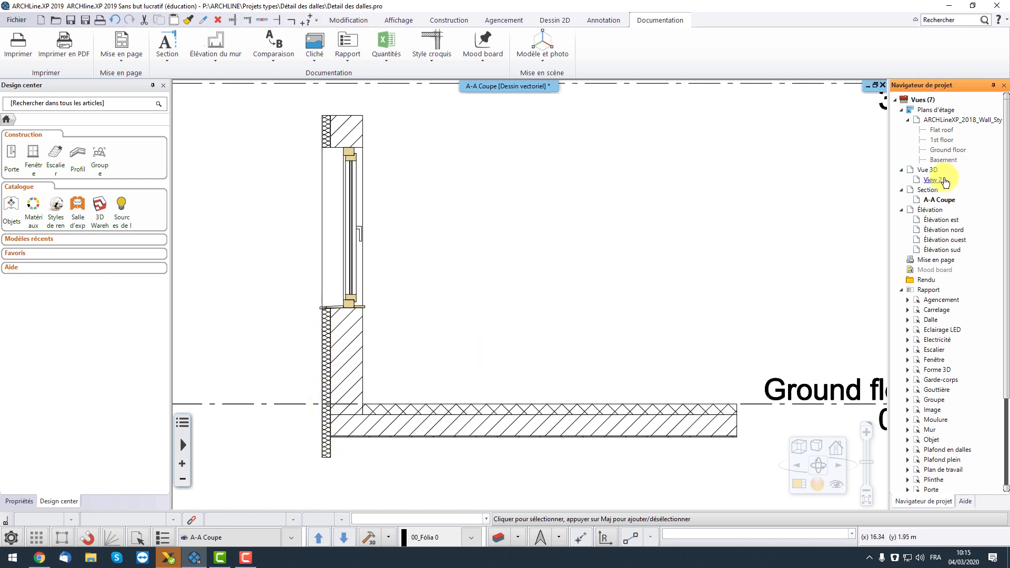
pyautogui.doubleClick(945, 181)
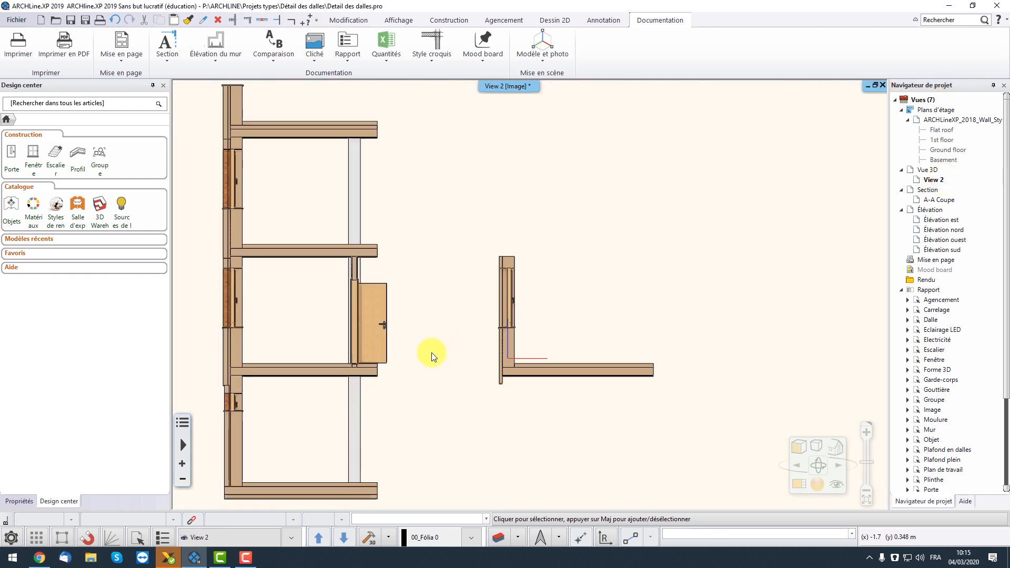
pyautogui.moveTo(431, 343); pyautogui.dragTo(466, 363, button='middle')
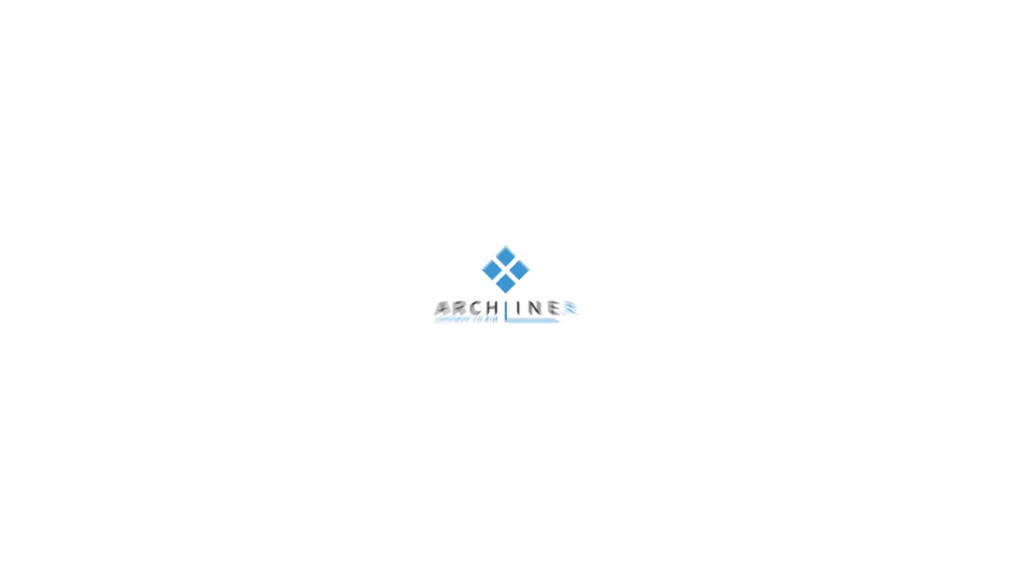